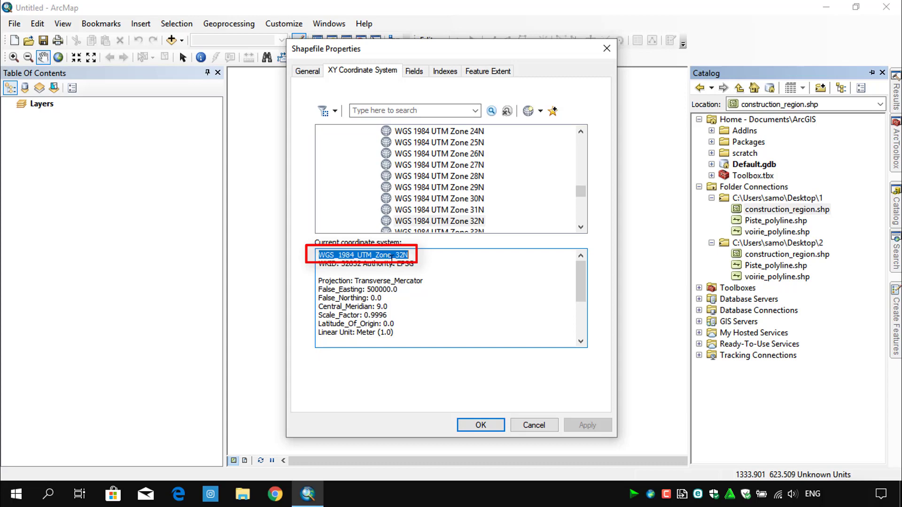
# - Check the XY coordinate system of Piste_polyline.shp in the Desktop\1 folder through its shapefile properties
pyautogui.click(532, 427)
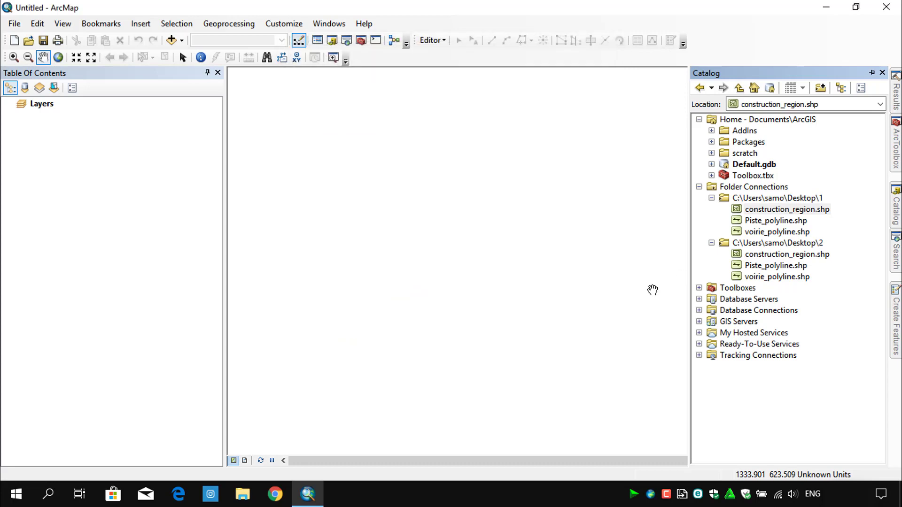
pyautogui.rightClick(761, 222)
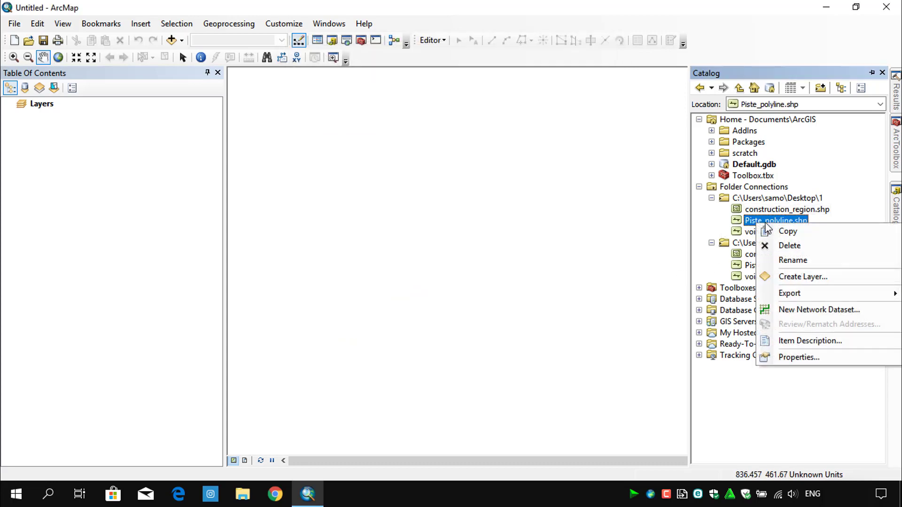
pyautogui.click(786, 358)
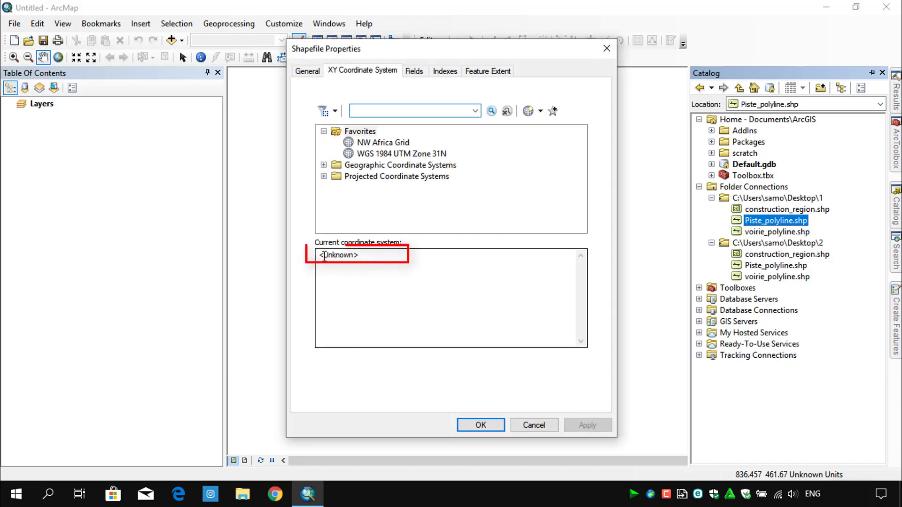
pyautogui.moveTo(321, 255); pyautogui.dragTo(363, 255)
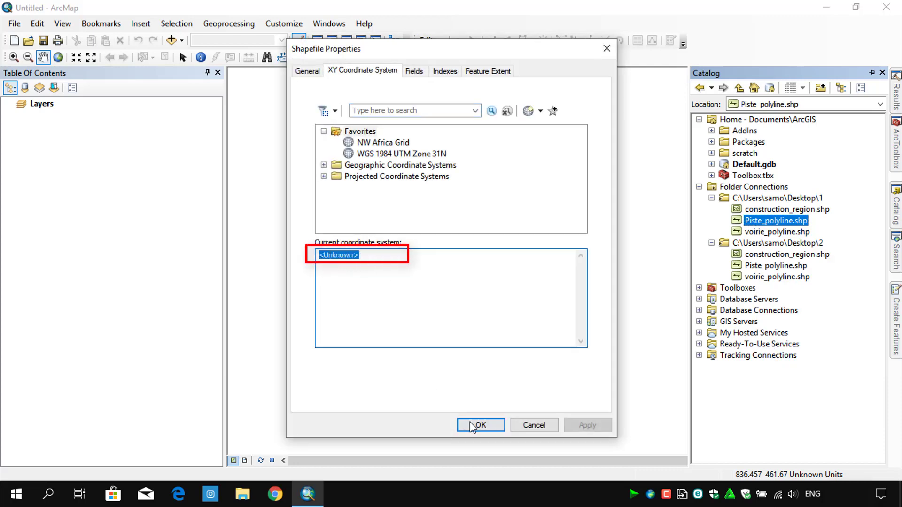
pyautogui.click(527, 426)
# - Check the XY coordinate system of voirie_polyline.shp in the Desktop\1 folder through its shapefile properties
pyautogui.rightClick(761, 232)
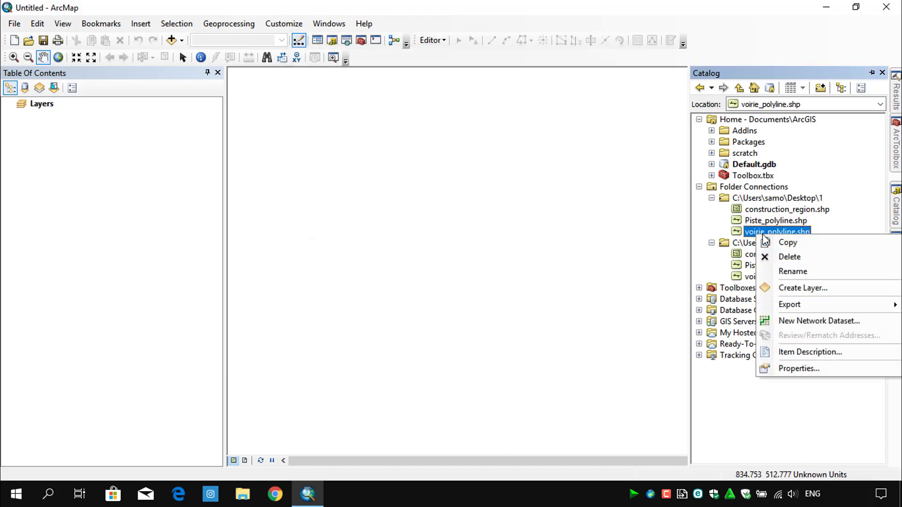
pyautogui.click(791, 369)
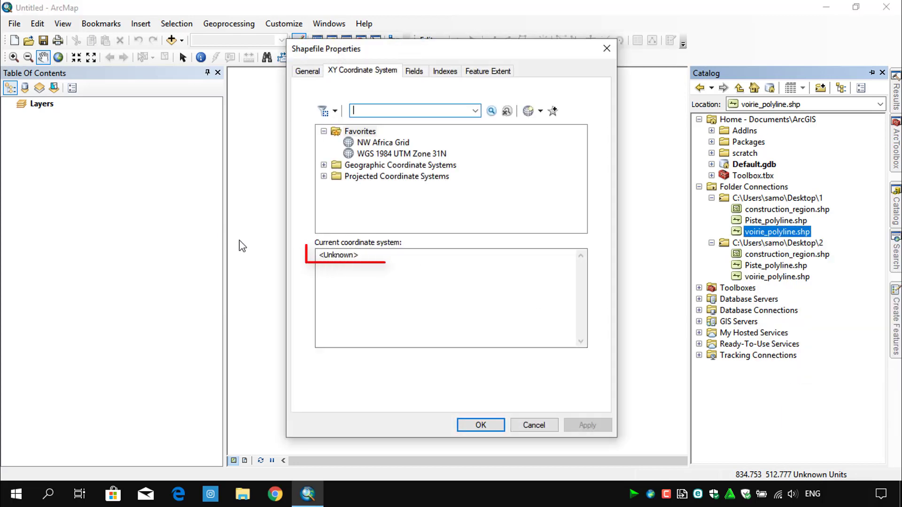
pyautogui.doubleClick(340, 262)
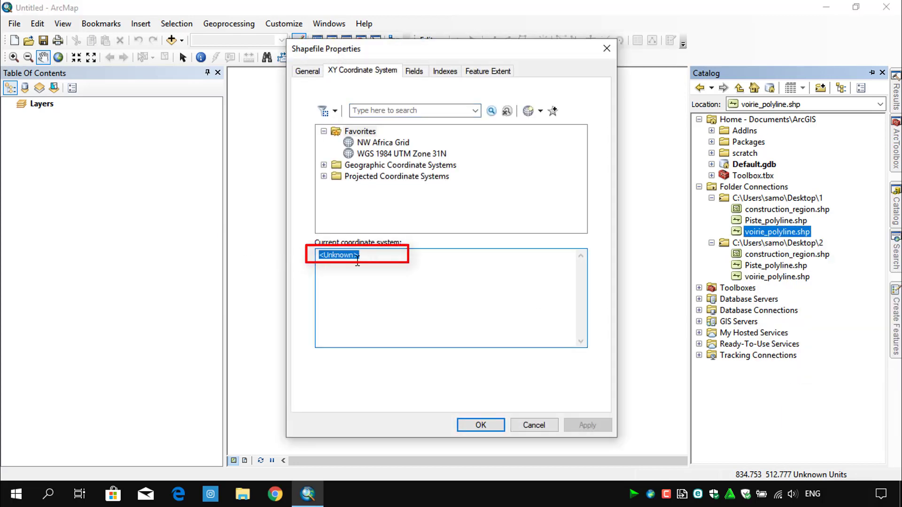
pyautogui.click(470, 424)
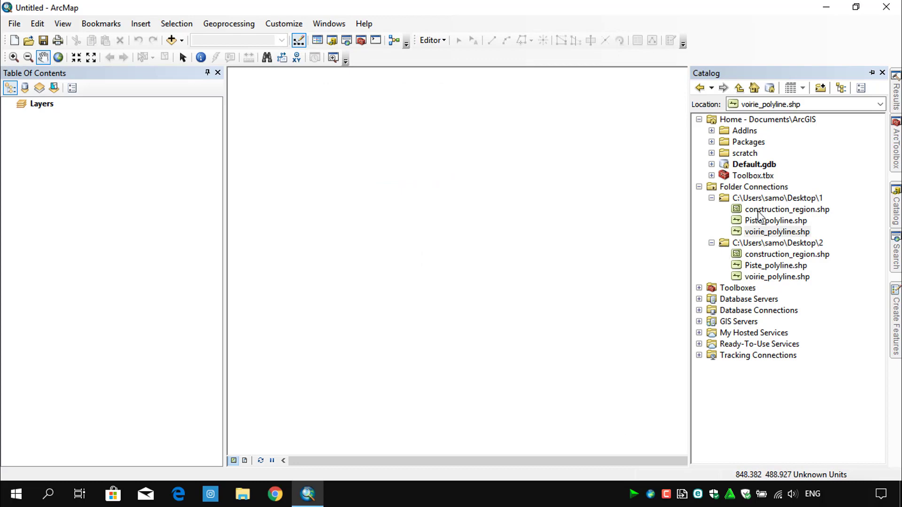
# - Open the Define Projection tool from Projections and Transformations in the Data Management Tools in batch mode
pyautogui.click(896, 145)
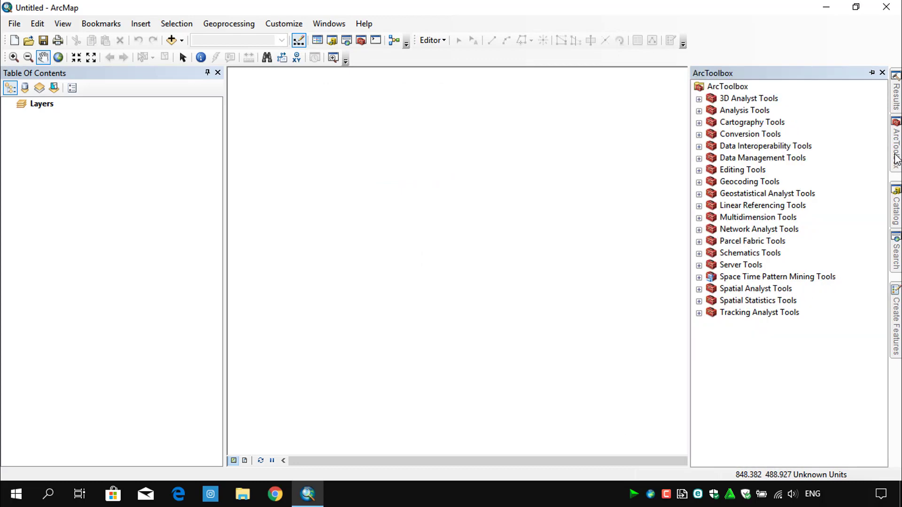
pyautogui.click(729, 159)
pyautogui.click(699, 159)
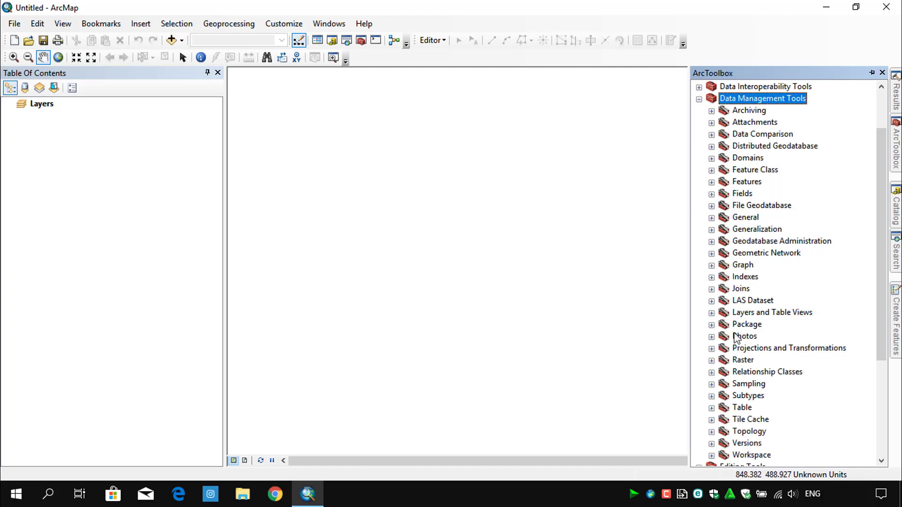
pyautogui.click(713, 349)
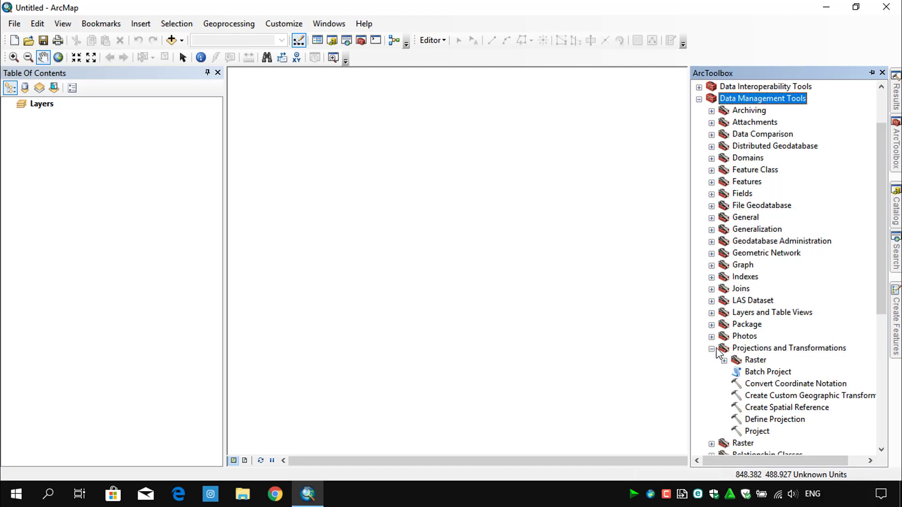
pyautogui.click(757, 416)
pyautogui.rightClick(756, 416)
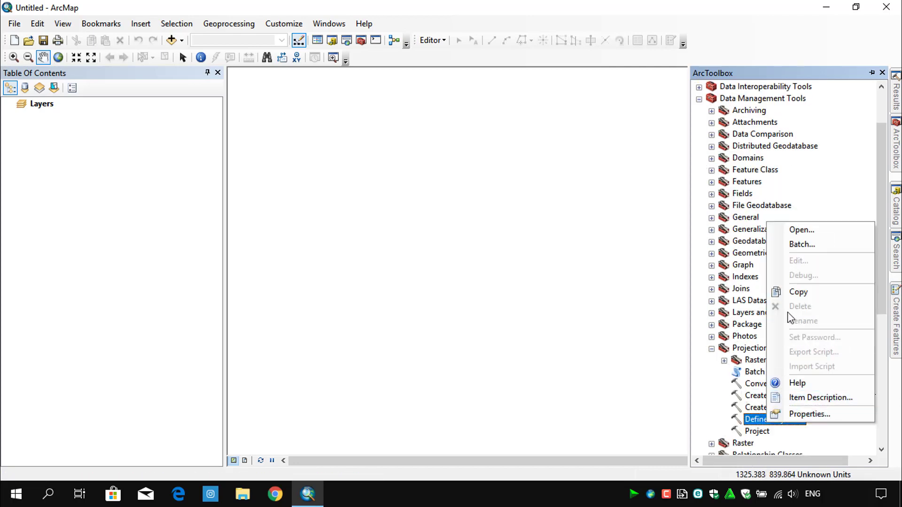
pyautogui.click(791, 245)
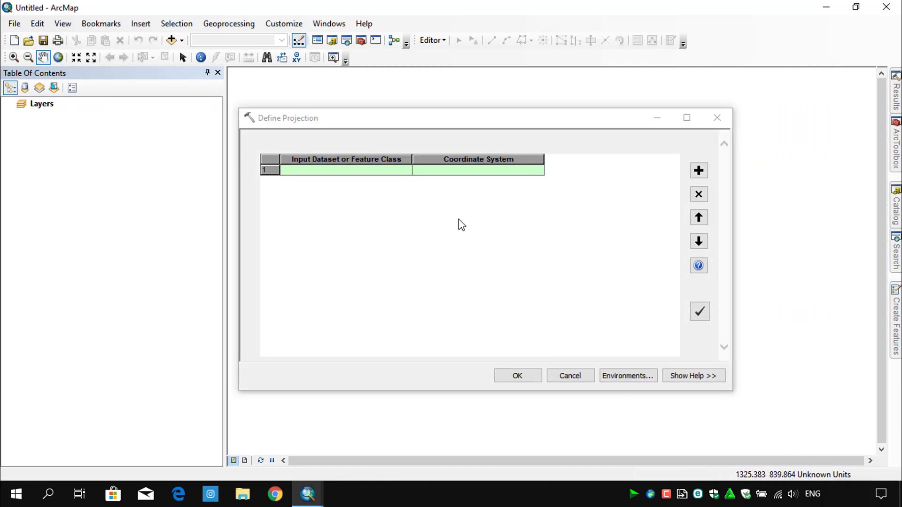
# - Set the first batch row's input dataset to Piste_polyline.shp from the Desktop\1 folder
pyautogui.doubleClick(386, 172)
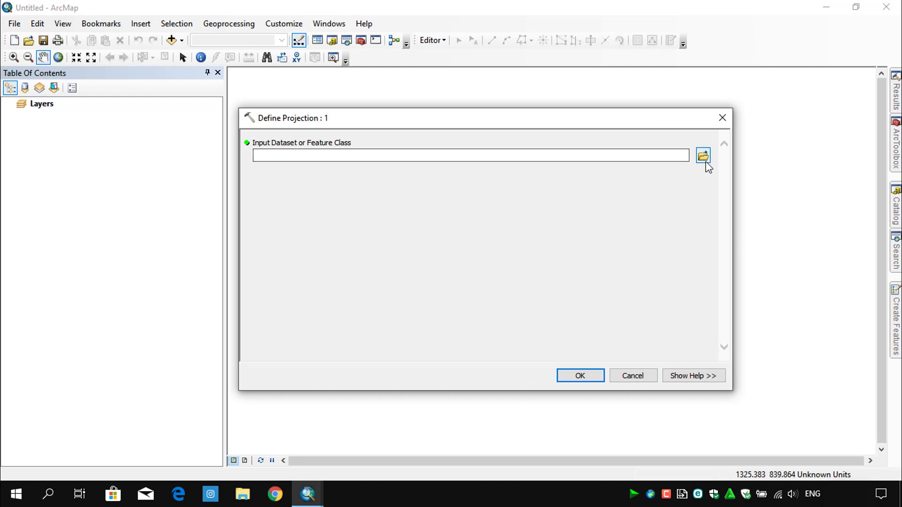
pyautogui.click(705, 162)
pyautogui.click(459, 171)
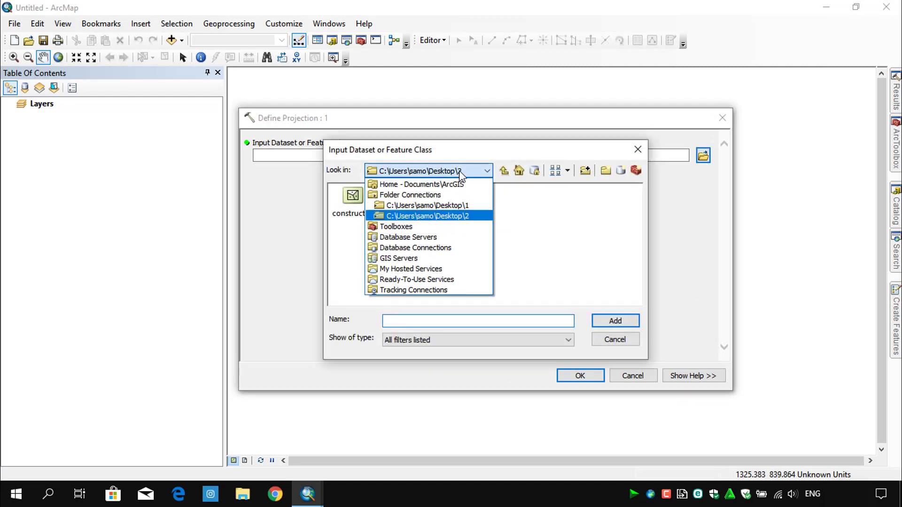
pyautogui.click(444, 205)
pyautogui.click(398, 201)
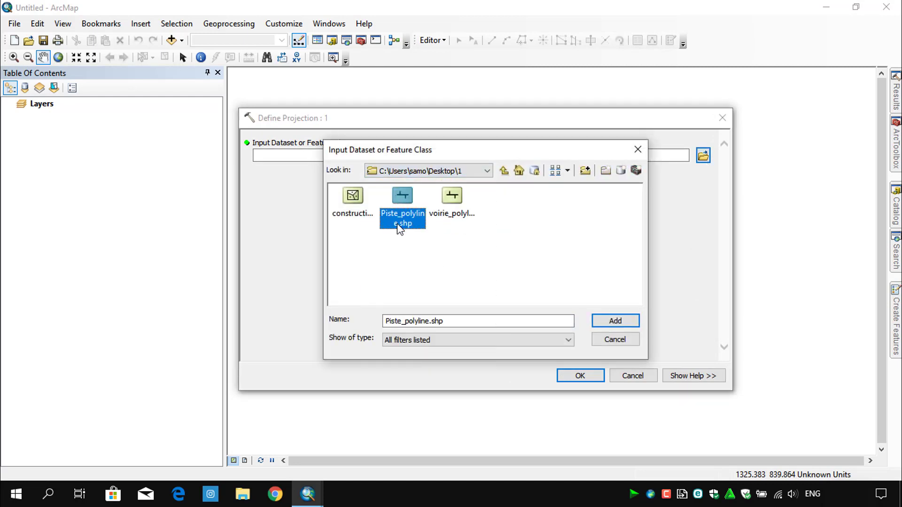
pyautogui.click(602, 322)
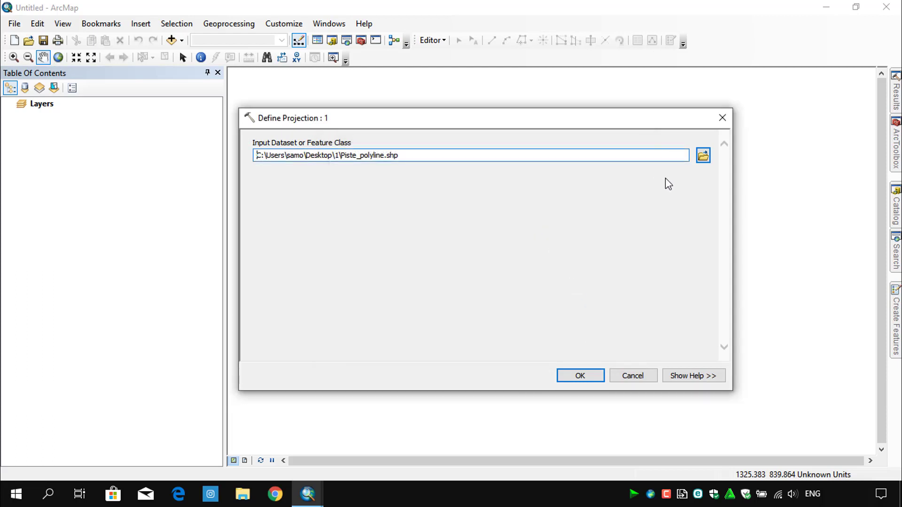
pyautogui.click(583, 375)
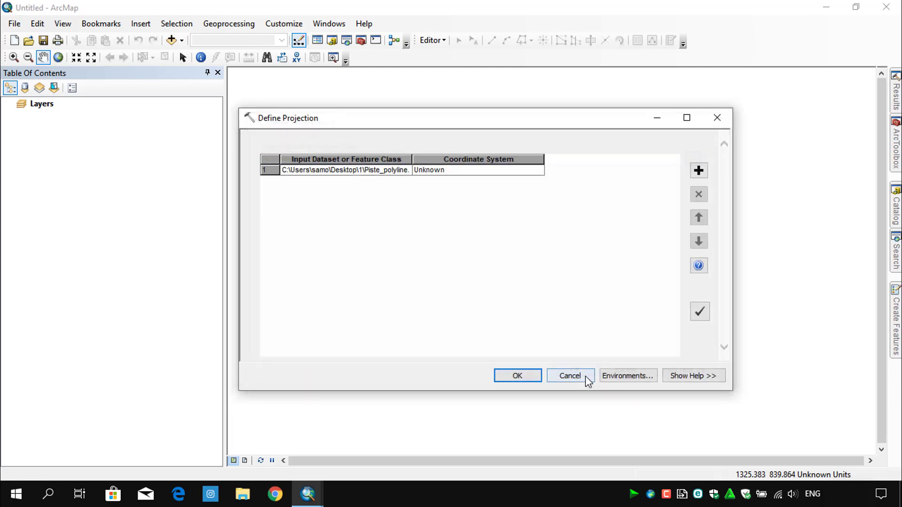
# - Assign the projected coordinate system WGS 1984 UTM Zone 32N to Piste_polyline.shp in the first batch row
pyautogui.rightClick(446, 169)
pyautogui.click(469, 177)
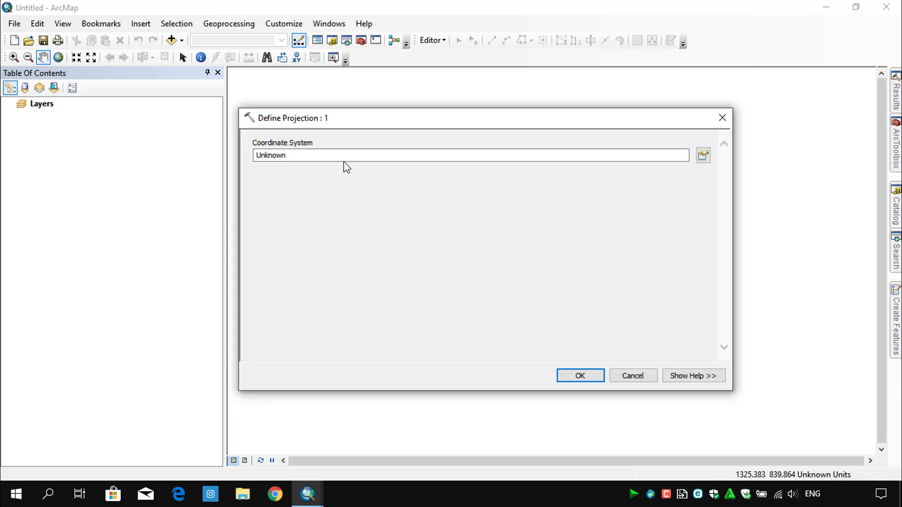
pyautogui.click(704, 157)
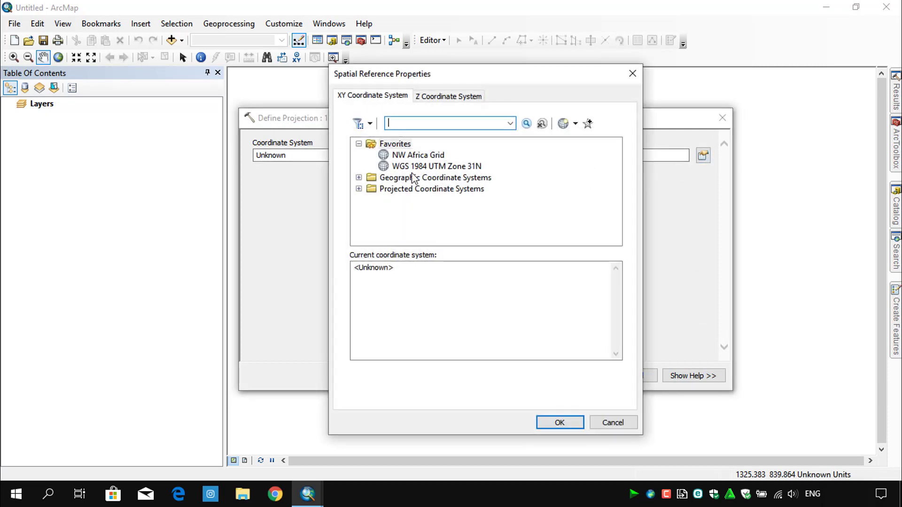
pyautogui.click(358, 189)
pyautogui.scroll(-2, 366, 195)
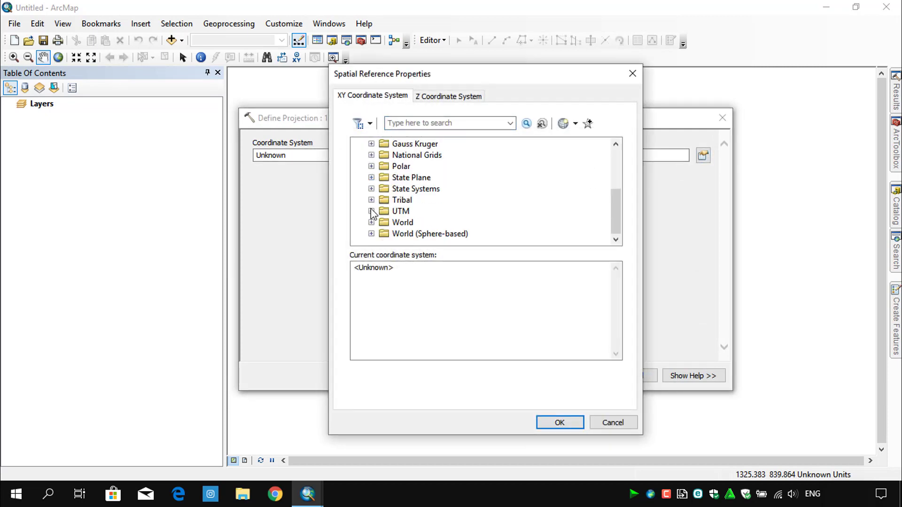
pyautogui.click(371, 212)
pyautogui.scroll(-3, 372, 214)
pyautogui.click(384, 212)
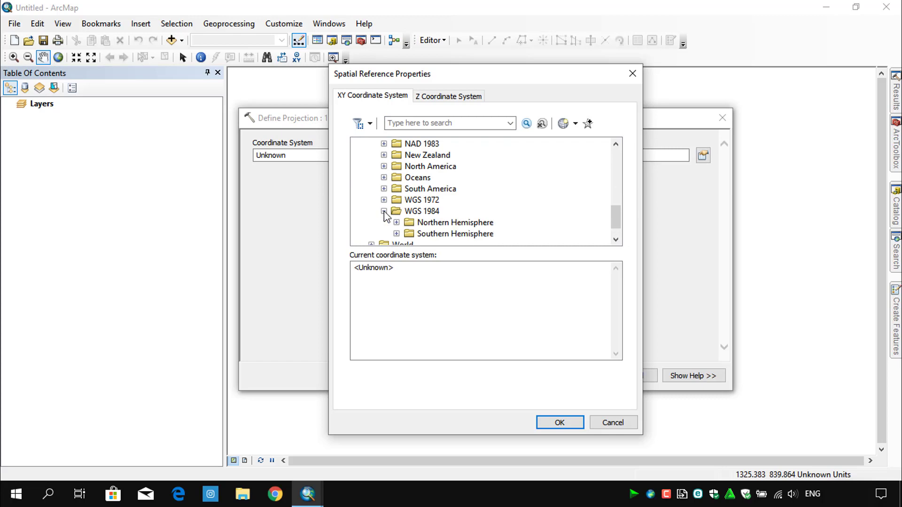
pyautogui.click(396, 222)
pyautogui.scroll(-6, 453, 200)
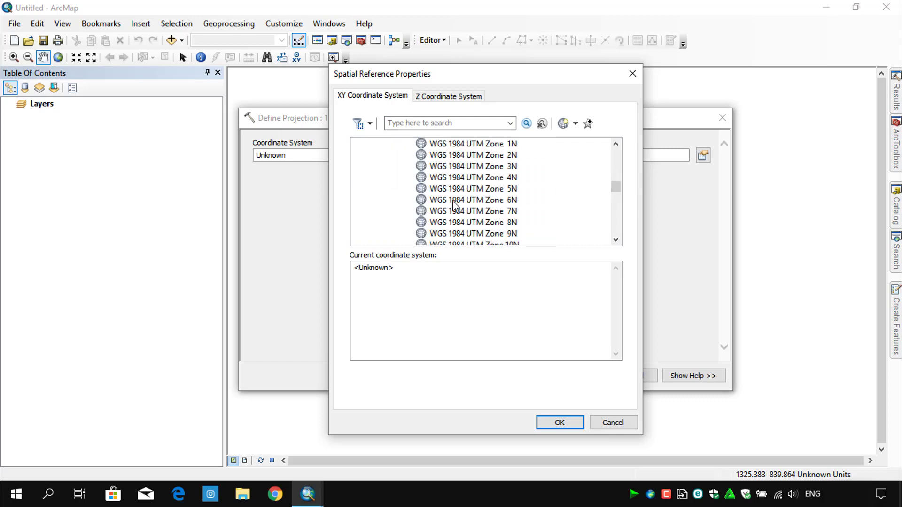
pyautogui.scroll(-4, 452, 200)
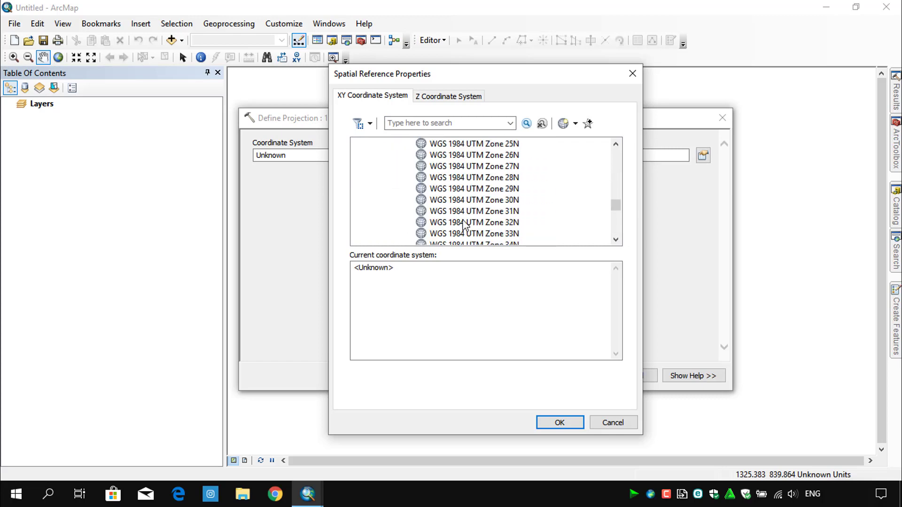
pyautogui.click(462, 221)
pyautogui.click(477, 423)
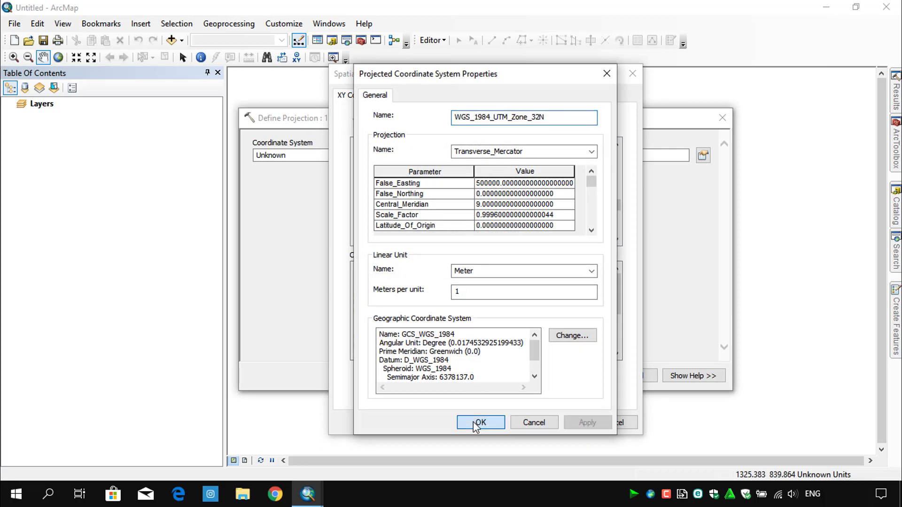
pyautogui.click(558, 422)
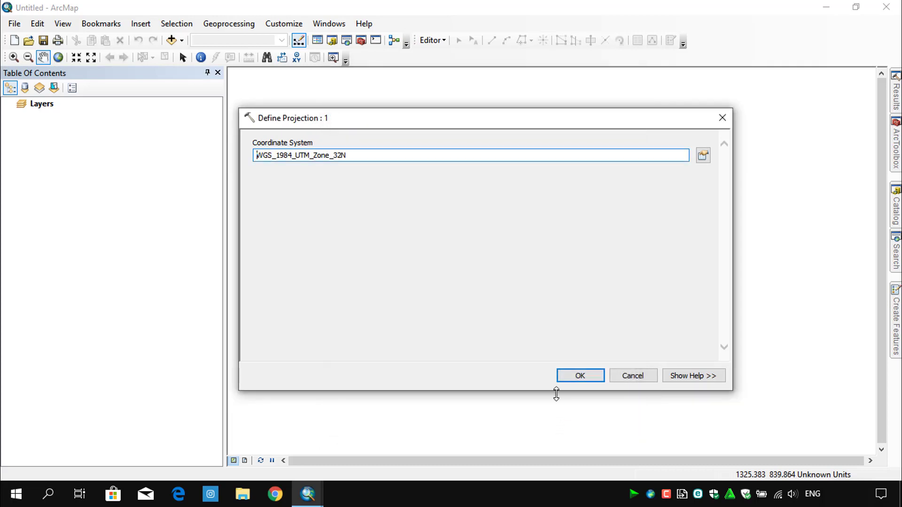
pyautogui.click(567, 378)
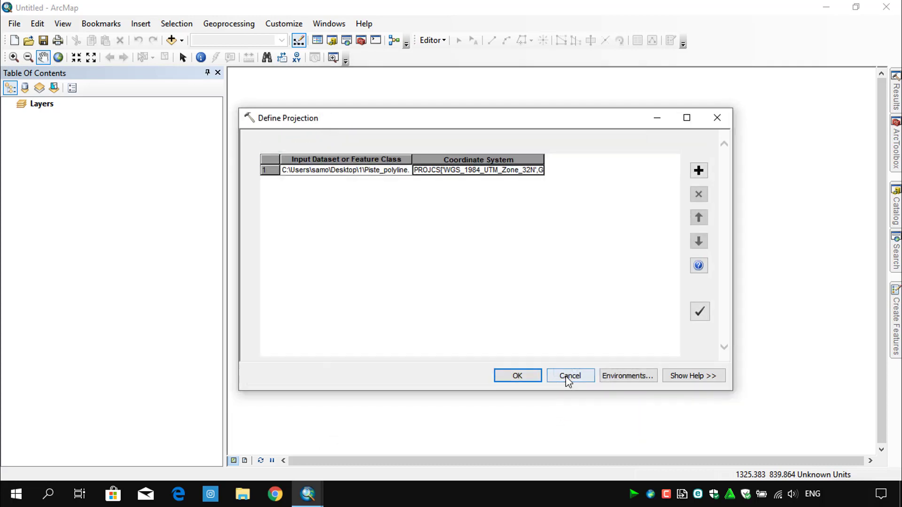
# - Add a second batch row and set its input dataset to voirie_polyline.shp from the Desktop\1 folder
pyautogui.click(698, 170)
pyautogui.click(362, 181)
pyautogui.rightClick(363, 183)
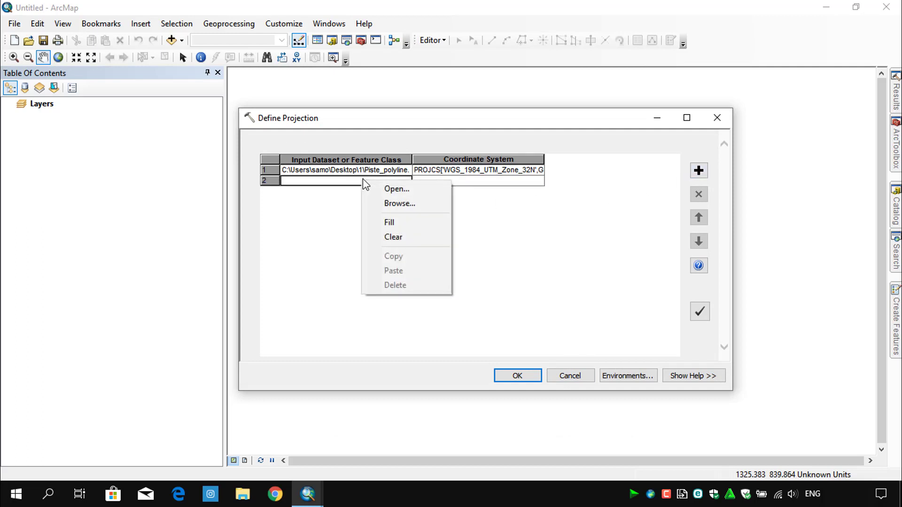
pyautogui.click(396, 187)
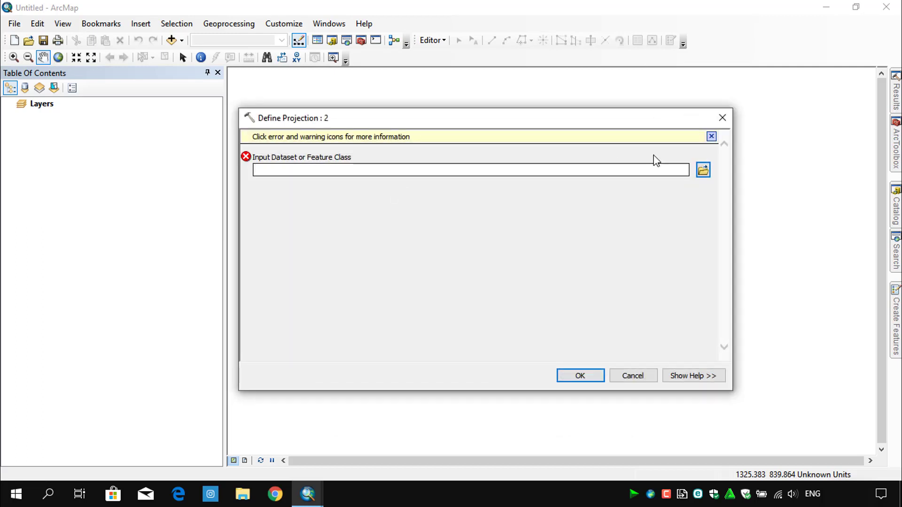
pyautogui.click(703, 170)
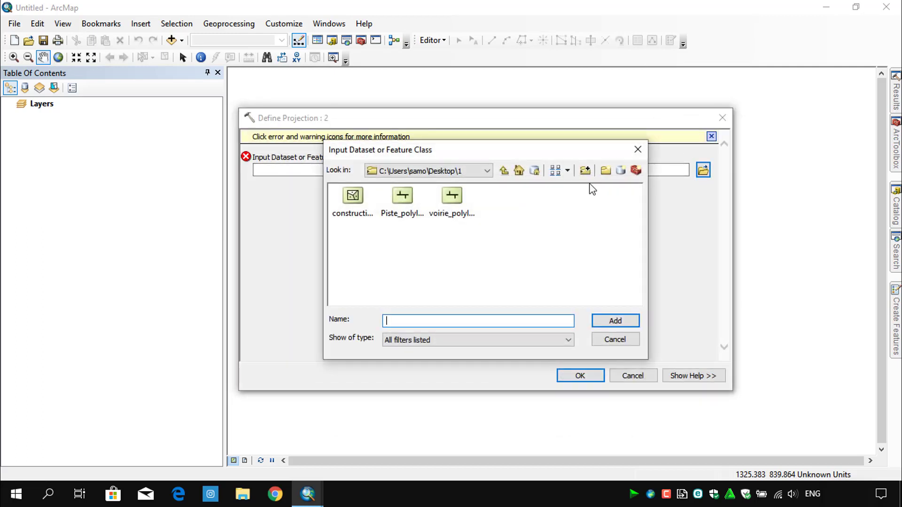
pyautogui.doubleClick(451, 205)
pyautogui.click(560, 378)
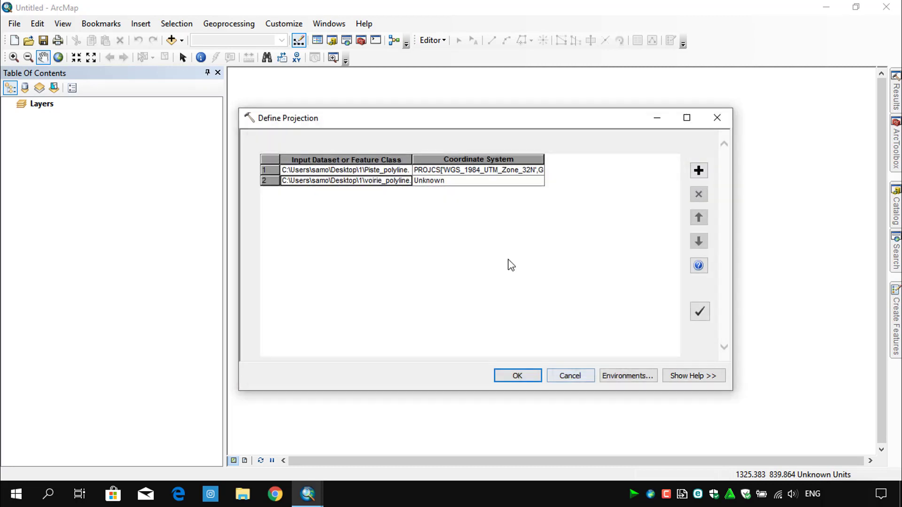
# - Assign the projected coordinate system WGS 1984 UTM Zone 32N to voirie_polyline.shp in the second batch row and run Define Projection
pyautogui.rightClick(478, 184)
pyautogui.click(494, 187)
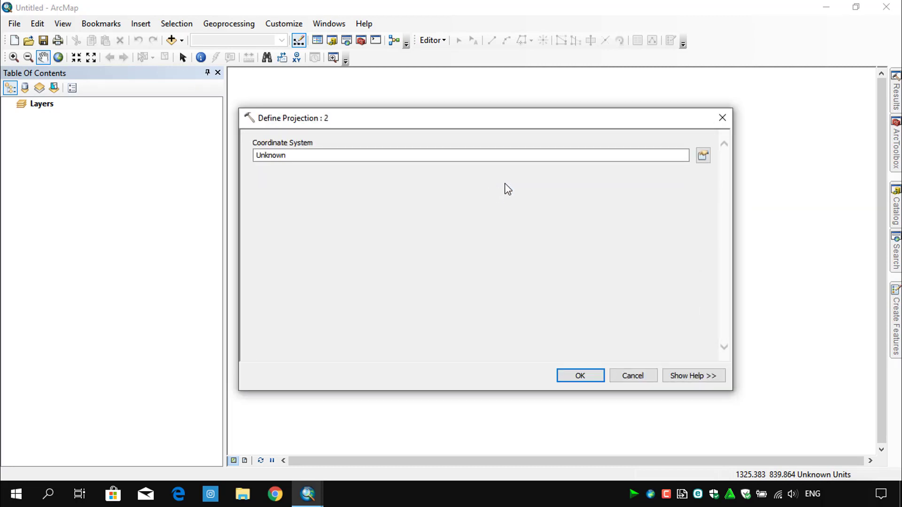
pyautogui.click(703, 156)
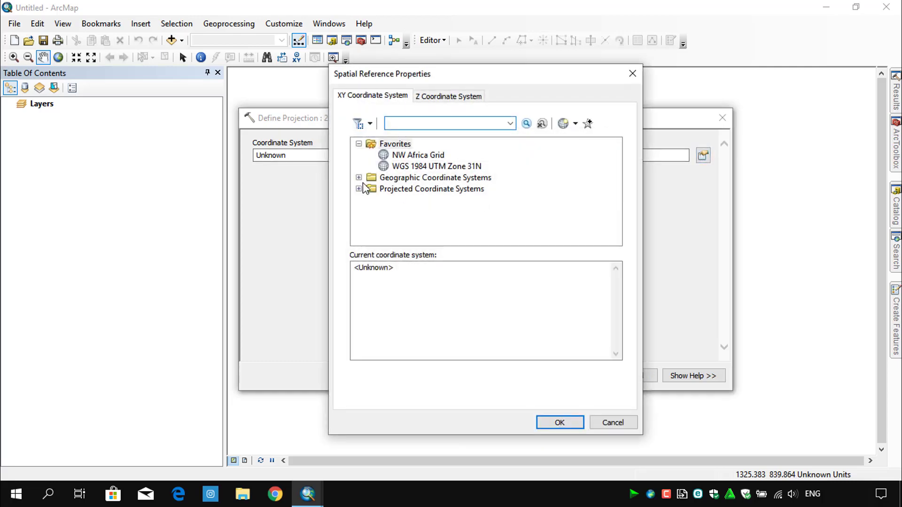
pyautogui.click(359, 189)
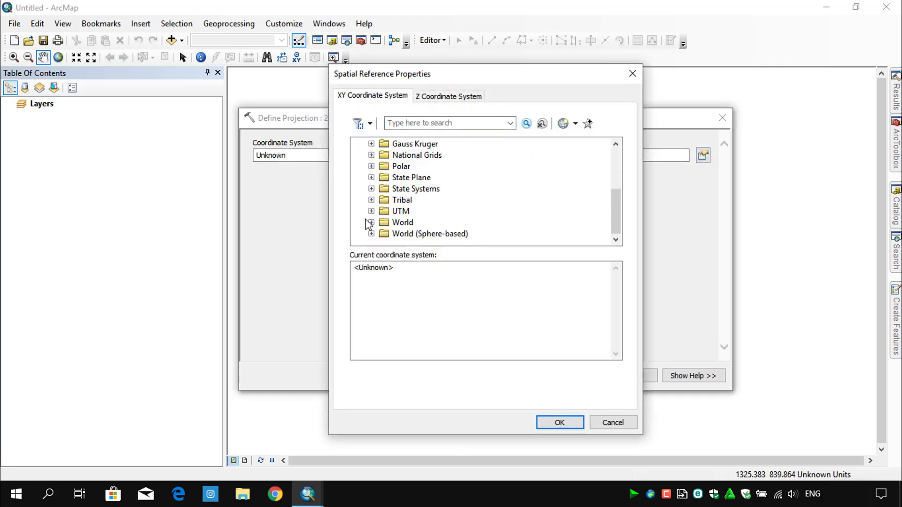
pyautogui.click(371, 211)
pyautogui.scroll(-3, 368, 217)
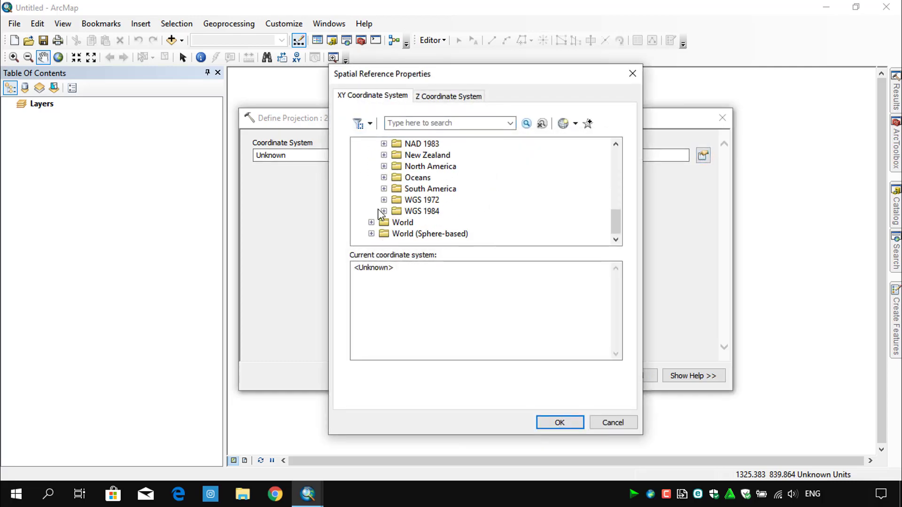
pyautogui.click(383, 211)
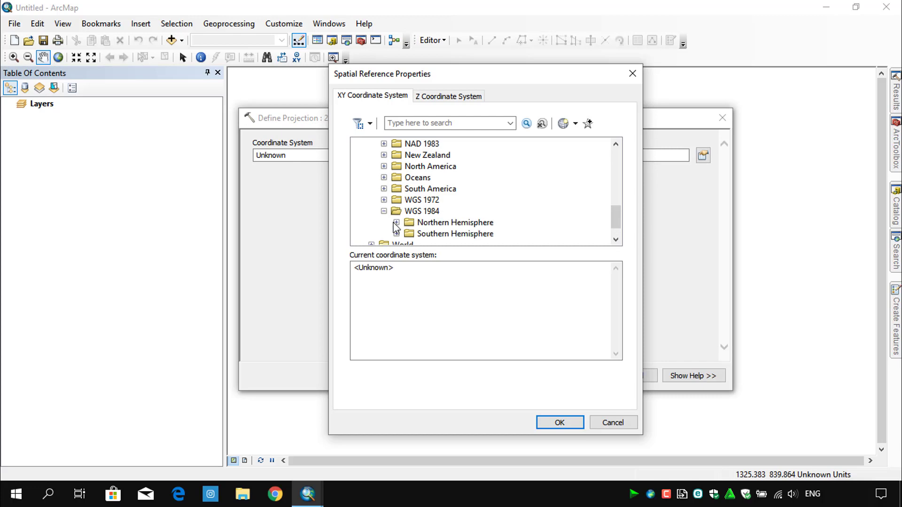
pyautogui.click(397, 223)
pyautogui.scroll(-10, 394, 226)
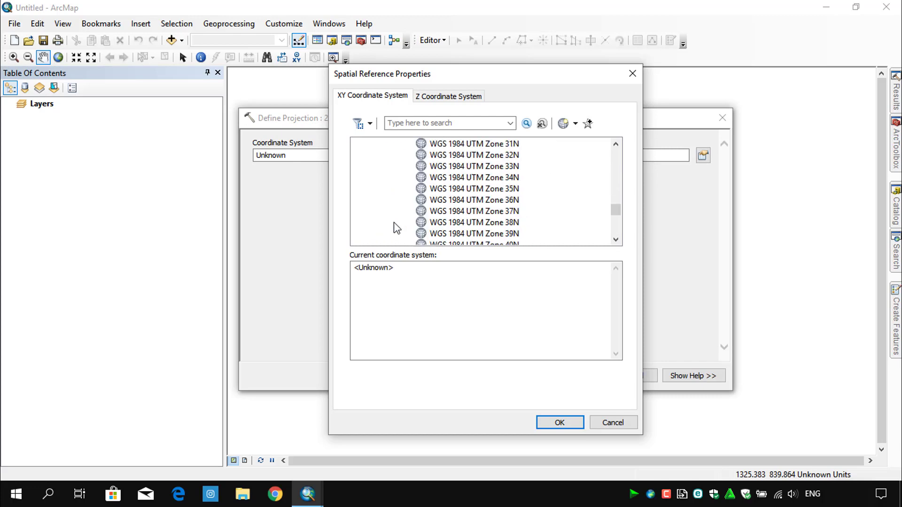
pyautogui.click(491, 155)
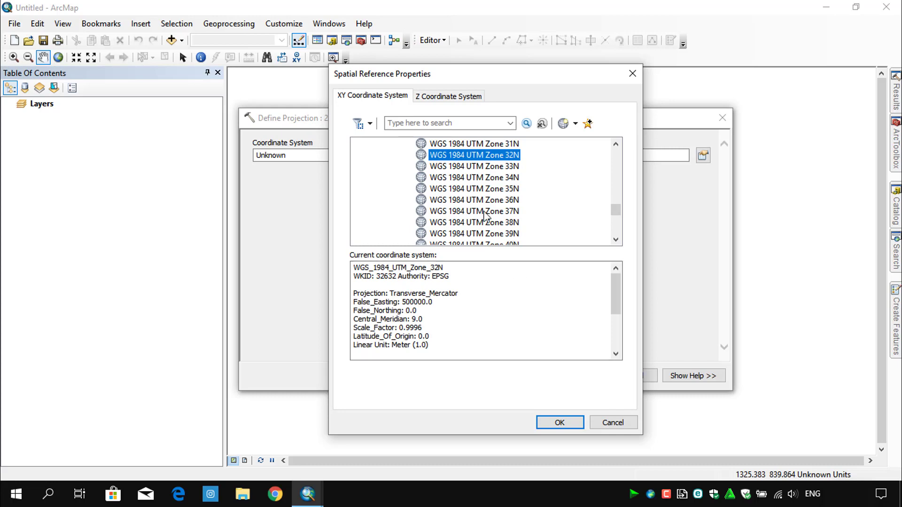
pyautogui.doubleClick(483, 157)
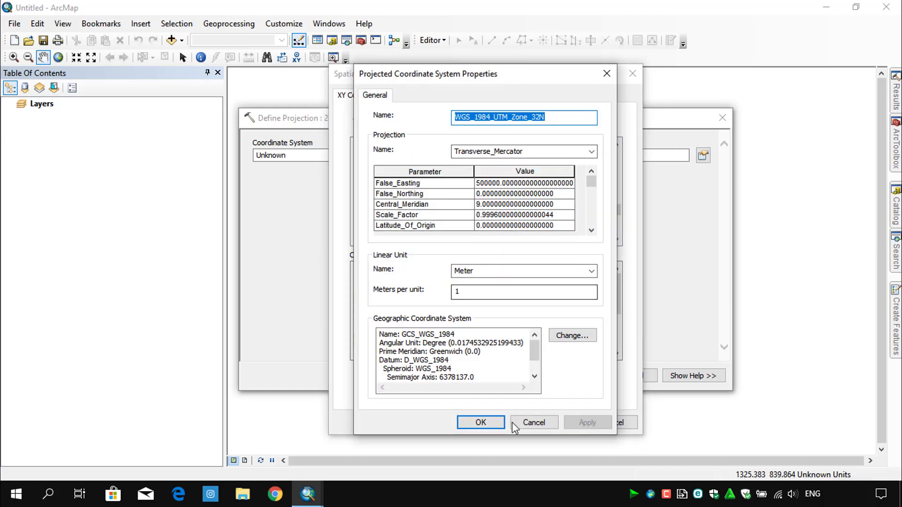
pyautogui.click(494, 424)
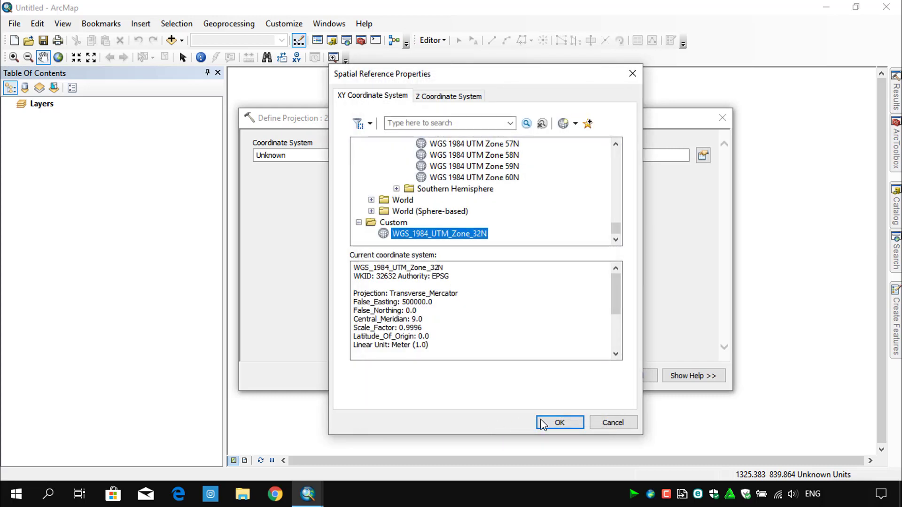
pyautogui.click(558, 423)
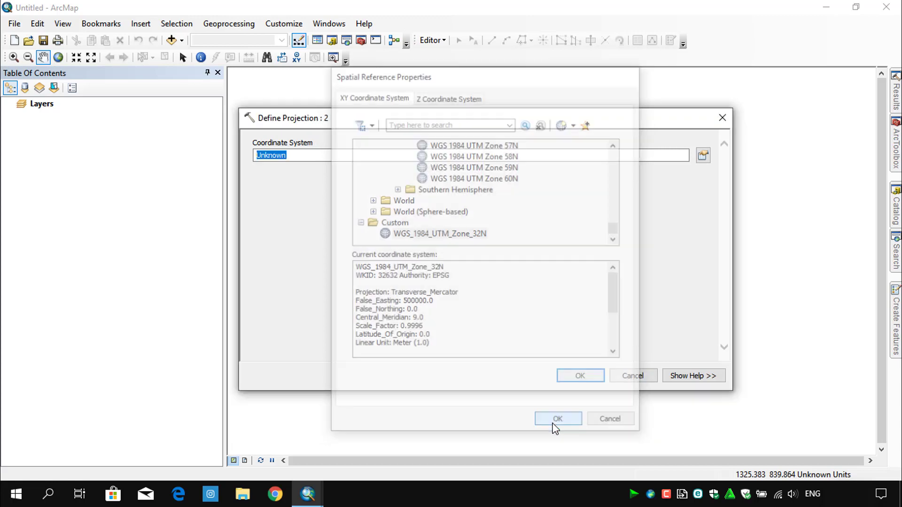
pyautogui.click(569, 378)
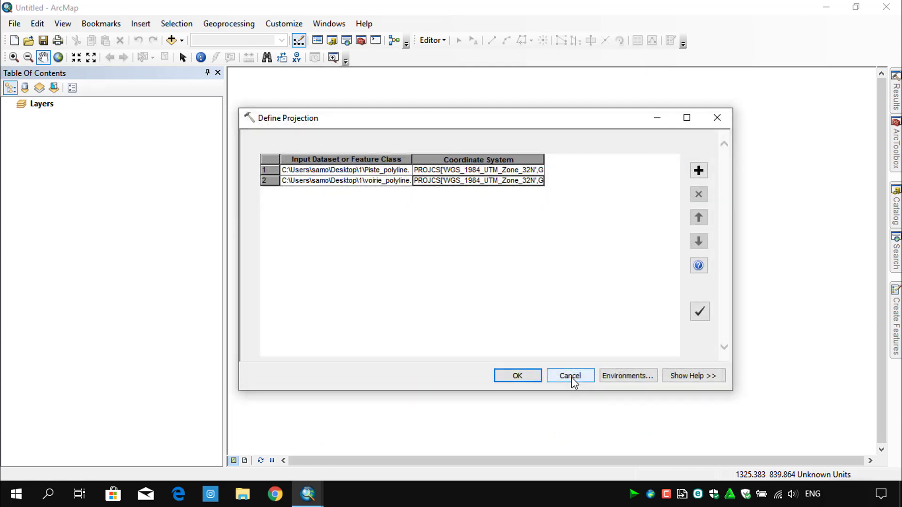
pyautogui.click(506, 376)
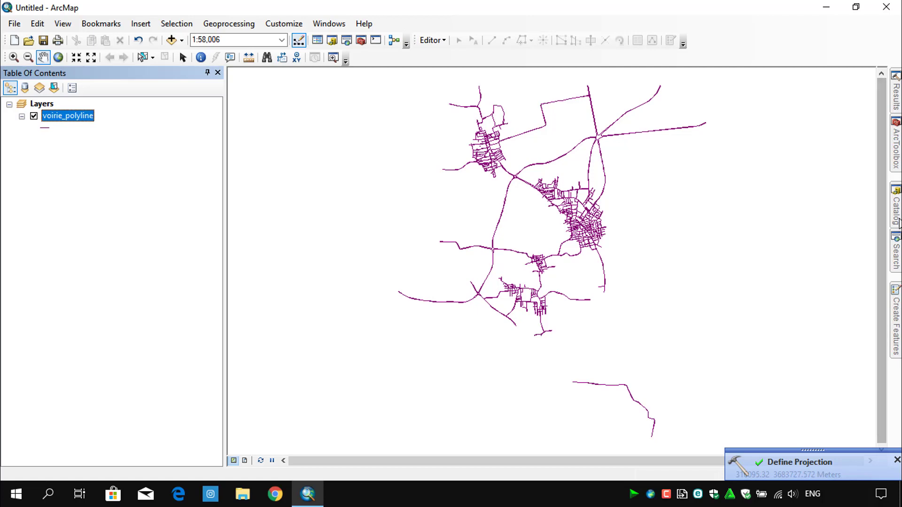
# - Check the current XY coordinate system in the properties of Piste_polyline.shp in the Desktop\1 folder
pyautogui.click(897, 221)
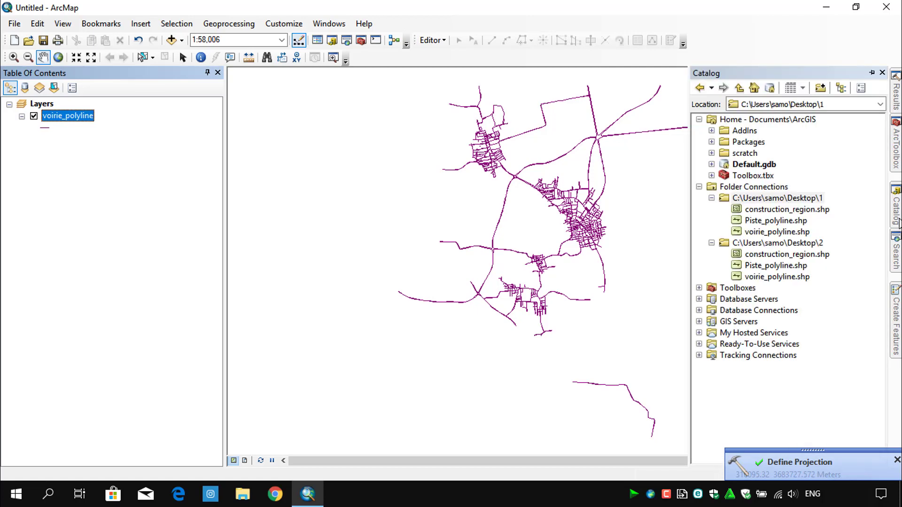
pyautogui.rightClick(771, 224)
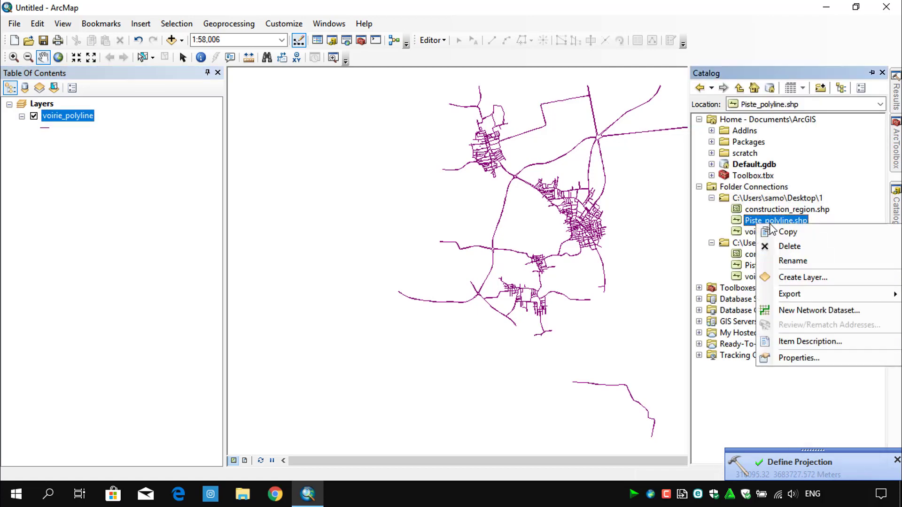
pyautogui.click(805, 362)
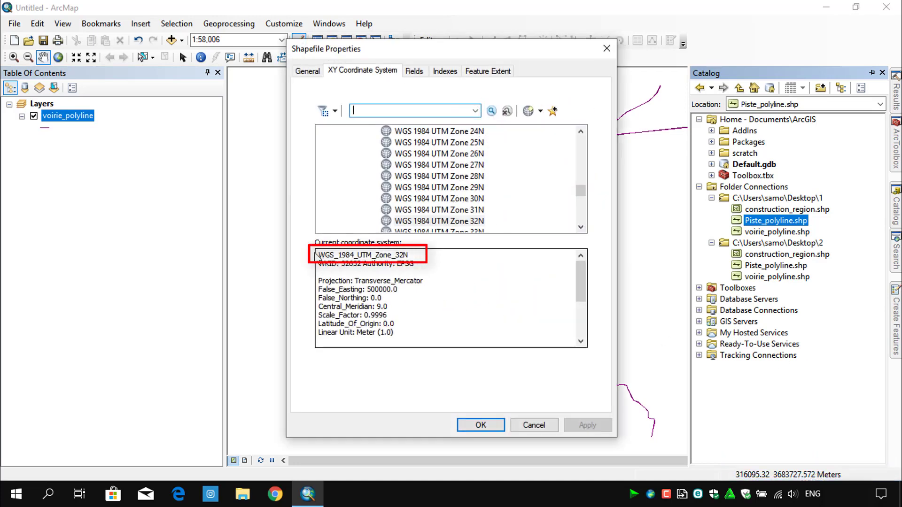
pyautogui.moveTo(320, 253); pyautogui.dragTo(413, 253)
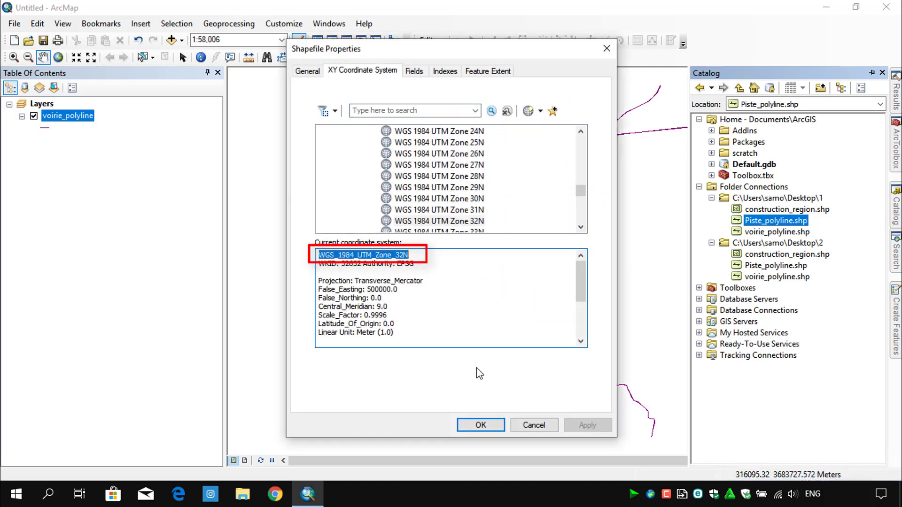
pyautogui.click(533, 425)
# - Check the current XY coordinate system in the properties of voirie_polyline.shp in the Desktop\1 folder
pyautogui.click(744, 233)
pyautogui.rightClick(744, 233)
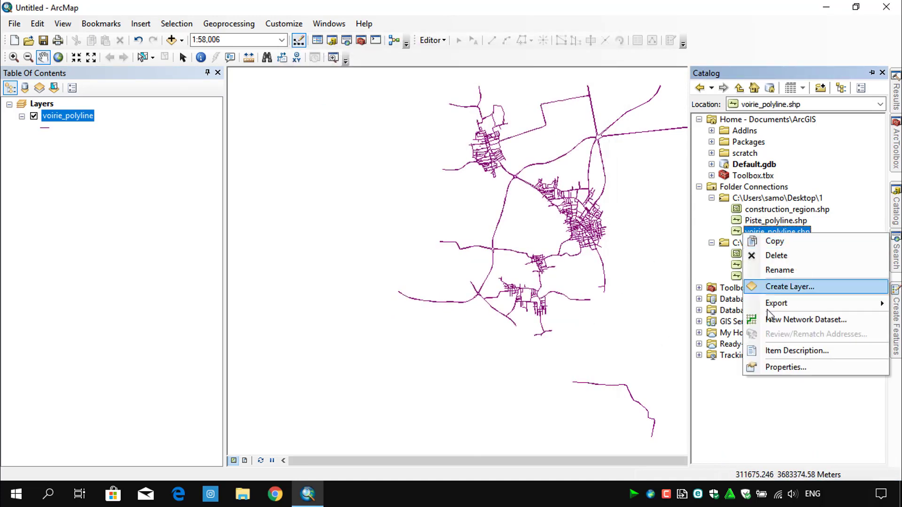
pyautogui.click(777, 368)
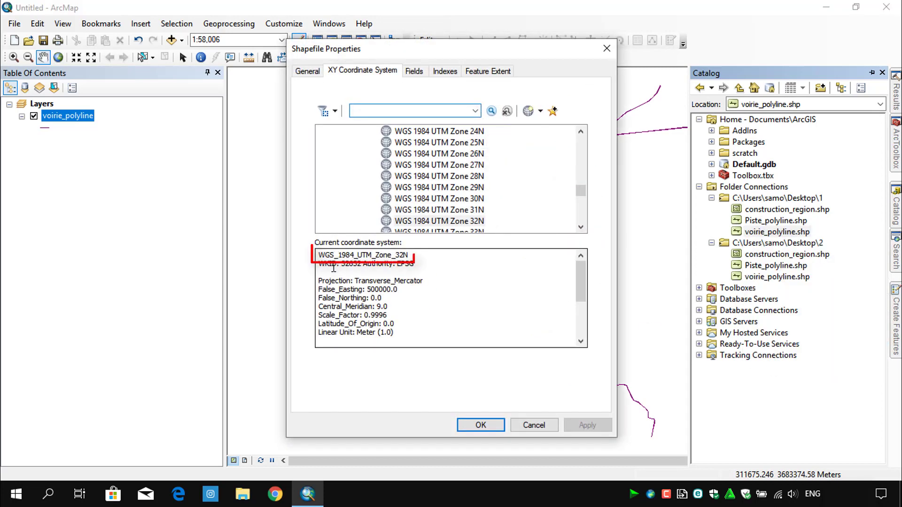
pyautogui.doubleClick(319, 256)
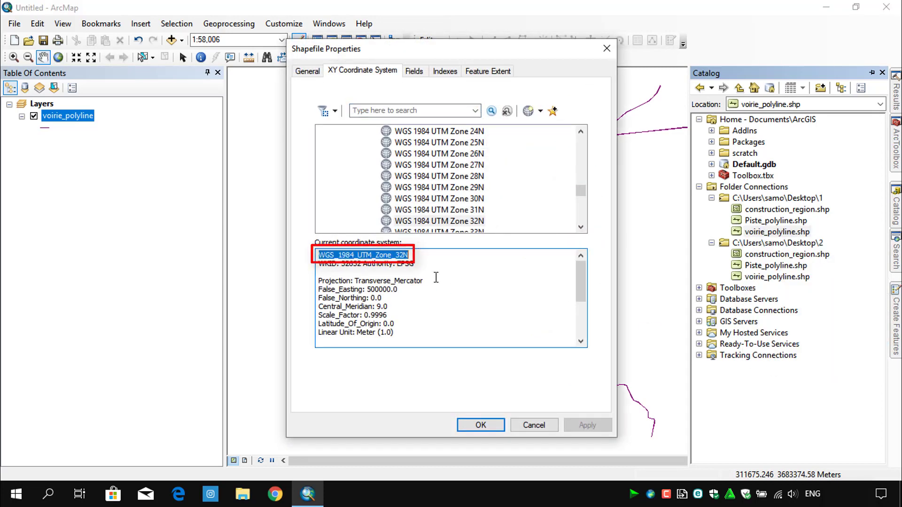
pyautogui.click(532, 425)
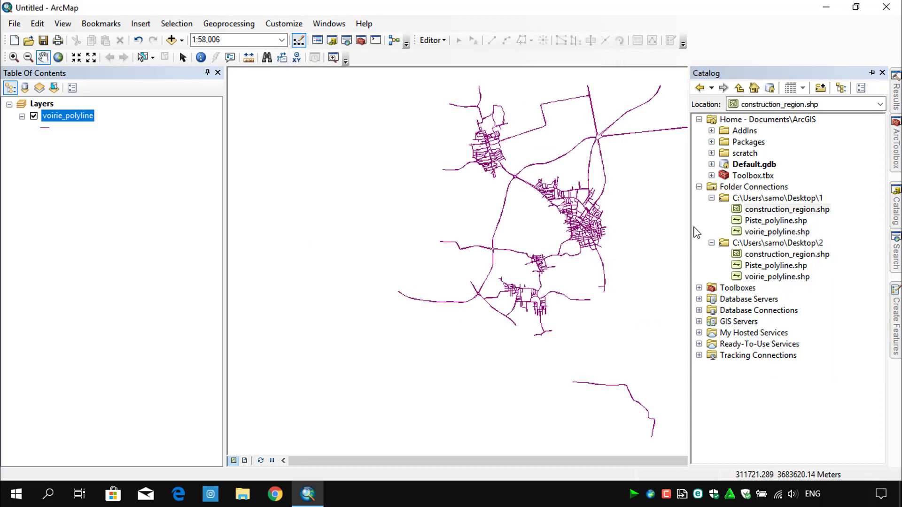
# - Add Piste_polyline.shp and construction_region.shp from the Desktop\1 folder to the map's Layers data frame
pyautogui.rightClick(36, 103)
pyautogui.click(82, 110)
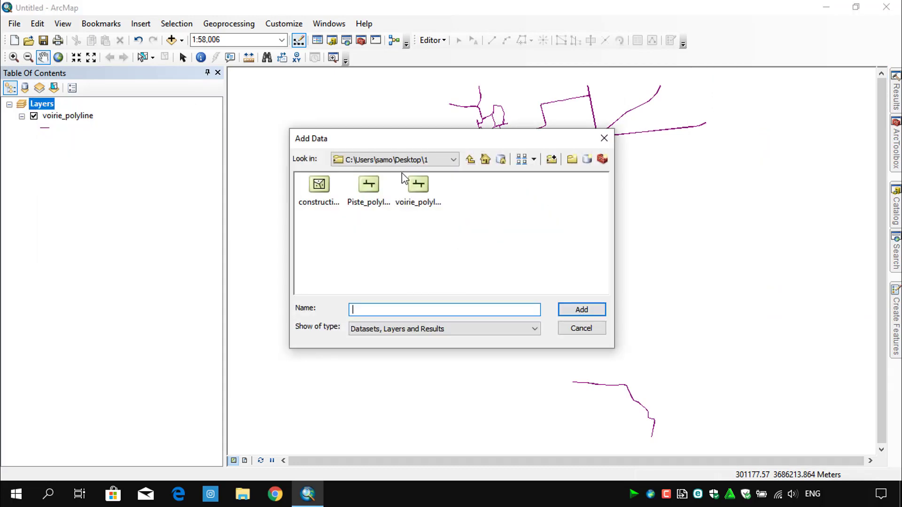
pyautogui.moveTo(375, 222); pyautogui.dragTo(319, 187)
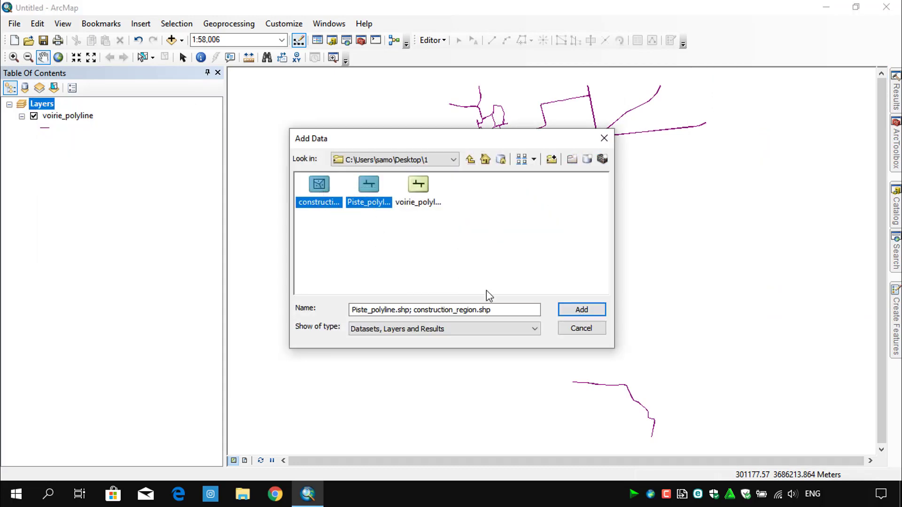
pyautogui.click(581, 310)
pyautogui.scroll(-10, 571, 226)
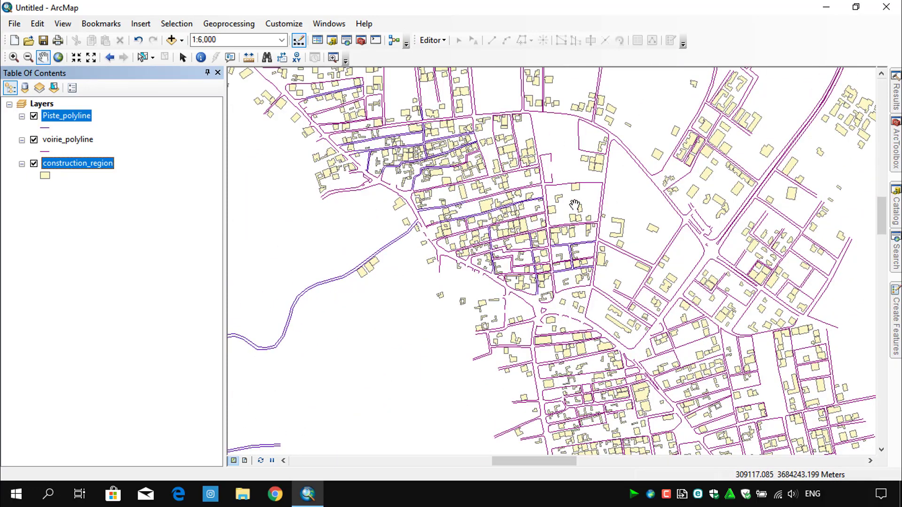
pyautogui.scroll(-2, 574, 204)
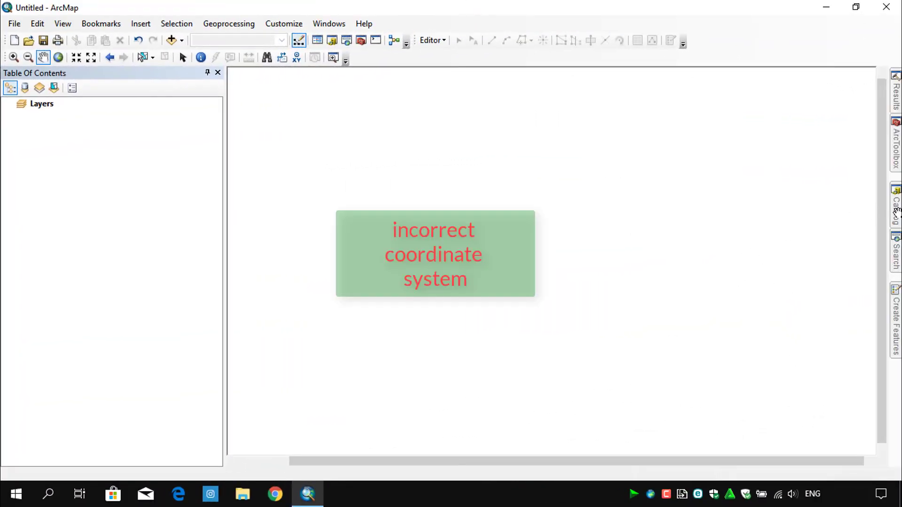
# - Inspect the current XY coordinate system of voirie_polyline.shp in the Desktop\2 folder
pyautogui.click(895, 212)
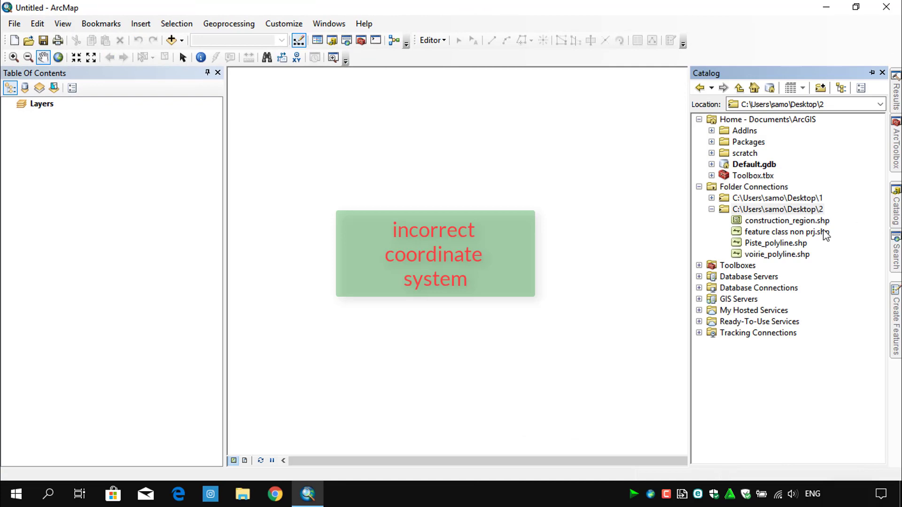
pyautogui.rightClick(768, 255)
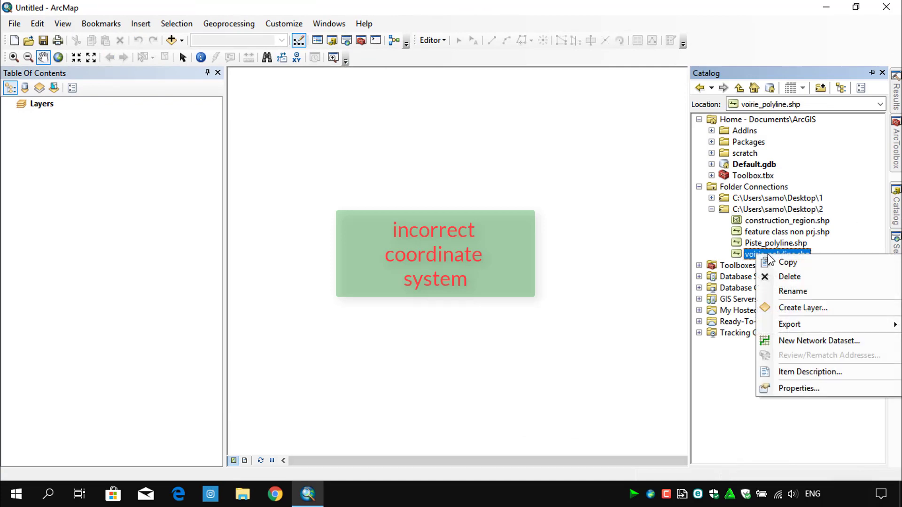
pyautogui.click(795, 389)
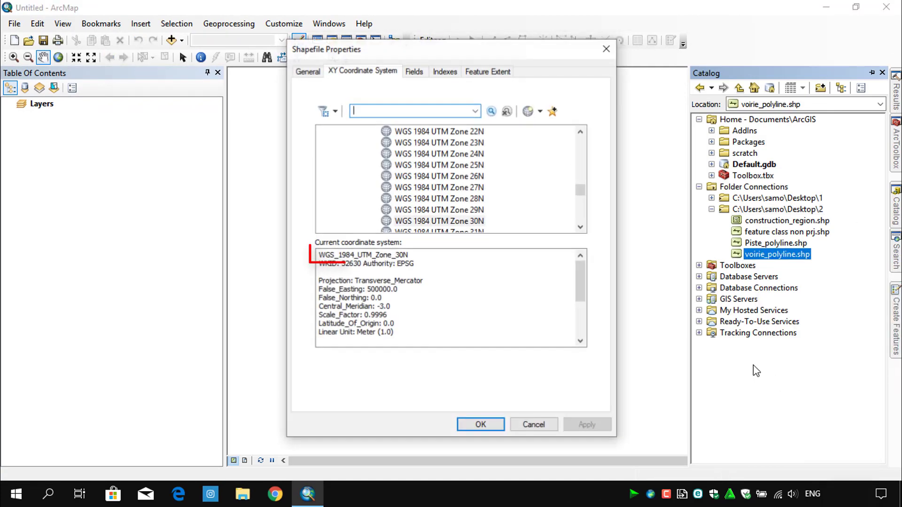
pyautogui.click(529, 425)
# - Add construction_region.shp and voirie_polyline.shp from the Desktop\2 folder to the empty map
pyautogui.click(785, 223)
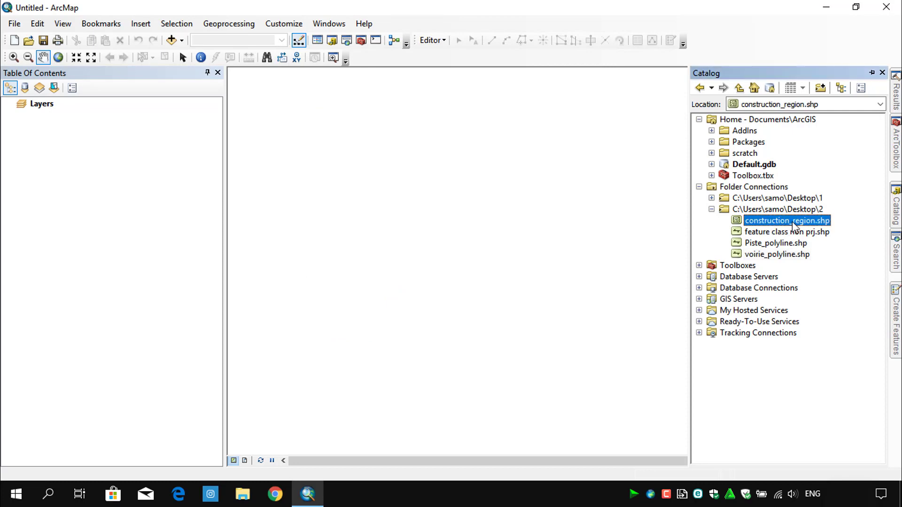
pyautogui.moveTo(794, 226); pyautogui.dragTo(57, 161)
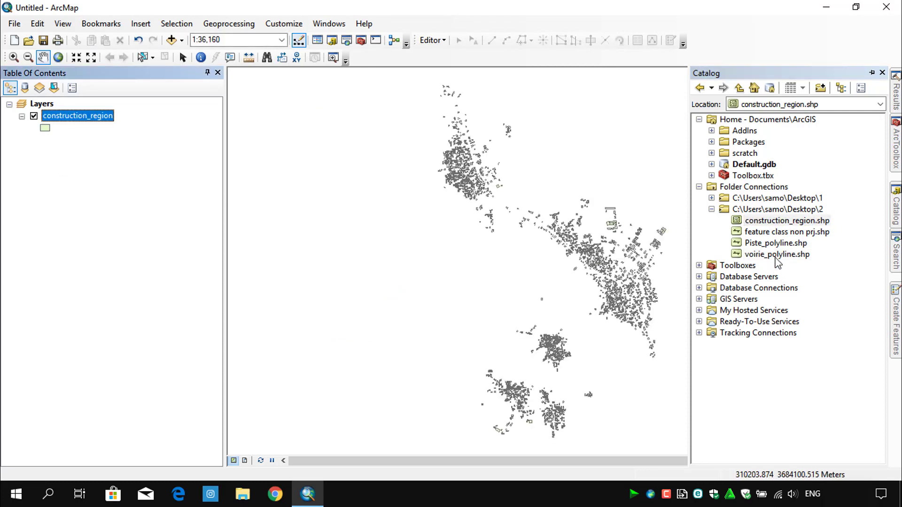
pyautogui.moveTo(777, 262); pyautogui.dragTo(154, 265)
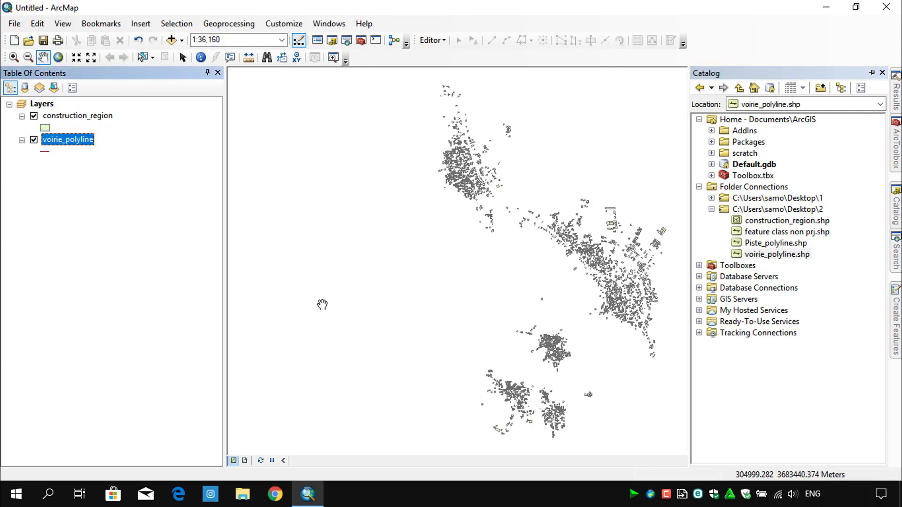
# - Compare the layer locations by viewing the full extent of voirie_polyline, followed by that of construction_region
pyautogui.rightClick(52, 146)
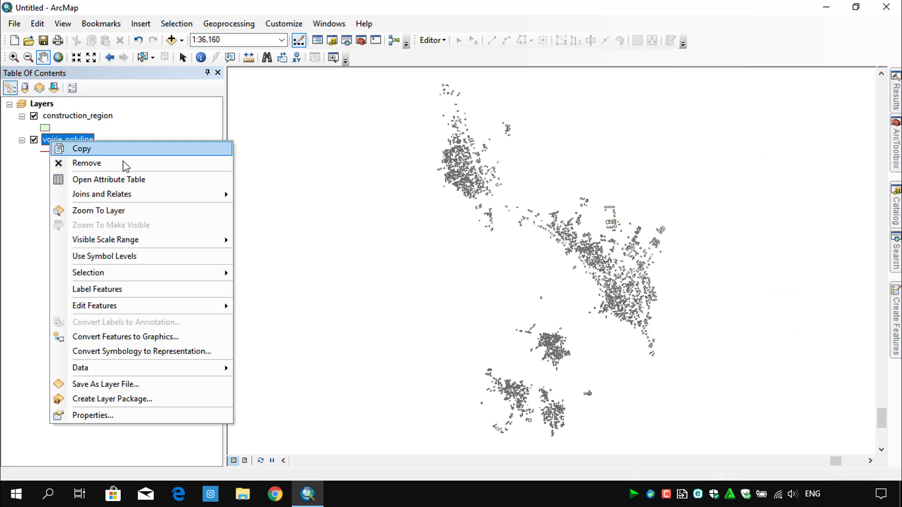
pyautogui.click(95, 211)
pyautogui.rightClick(51, 116)
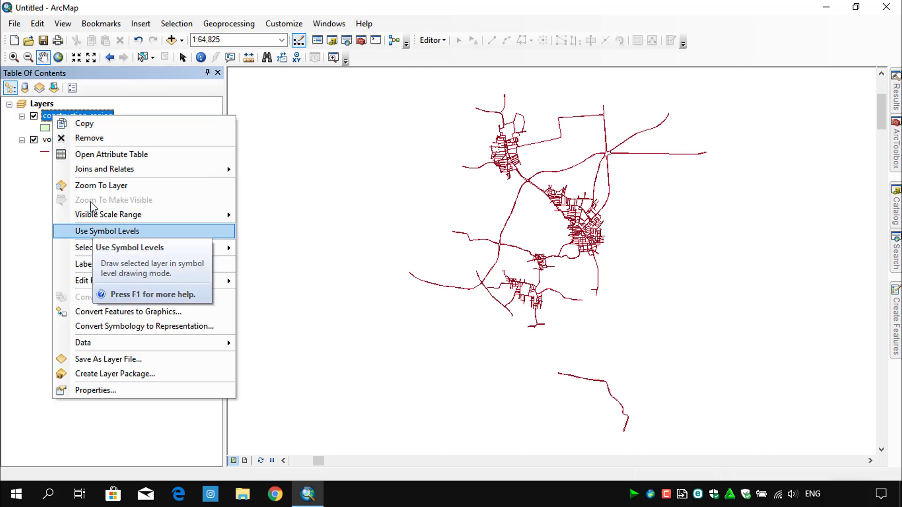
pyautogui.click(93, 185)
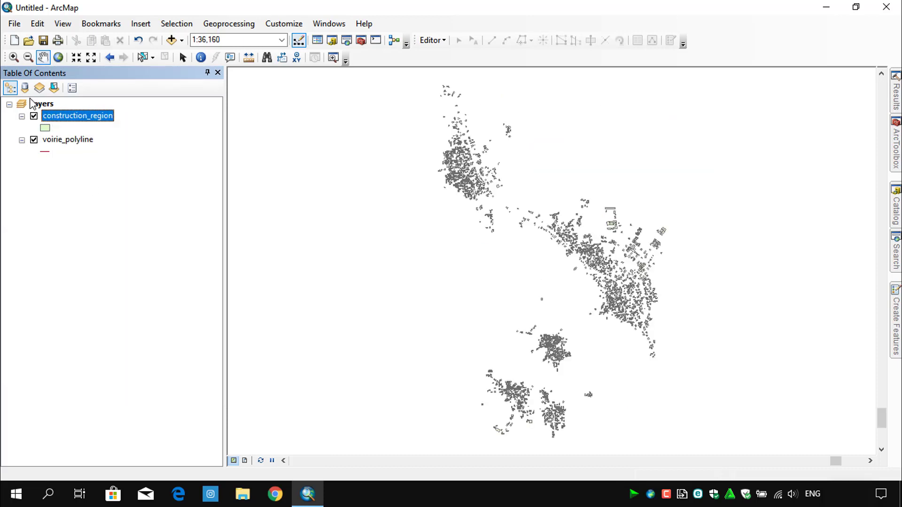
# - Remove the construction_region layer from the map
pyautogui.rightClick(64, 120)
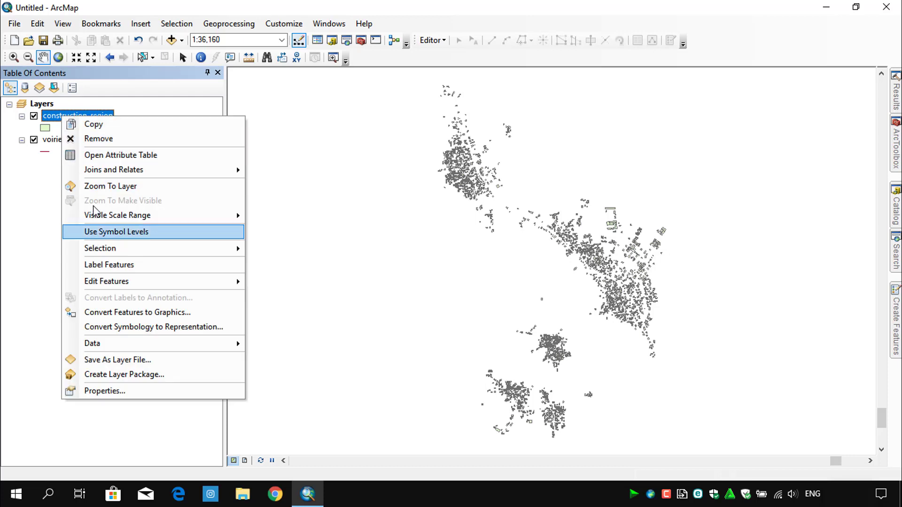
pyautogui.click(83, 138)
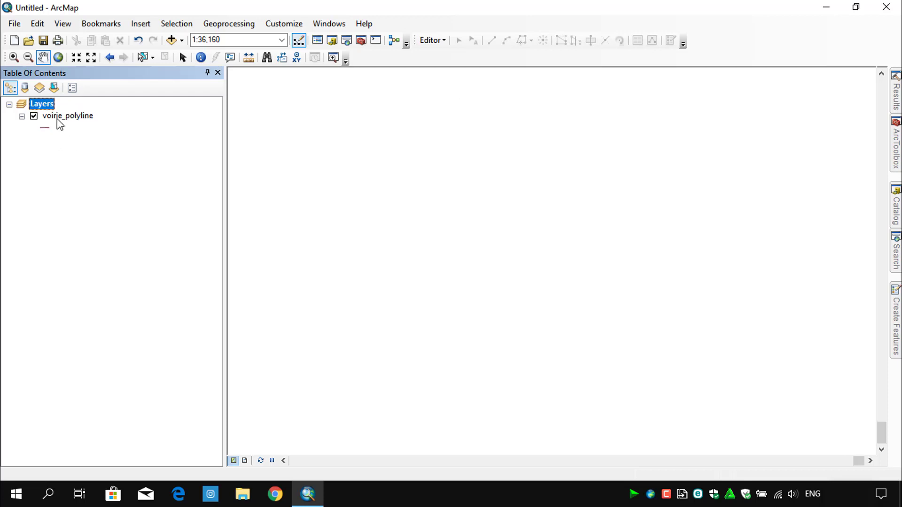
# - Remove the voirie_polyline layer from the map
pyautogui.rightClick(57, 119)
pyautogui.click(85, 141)
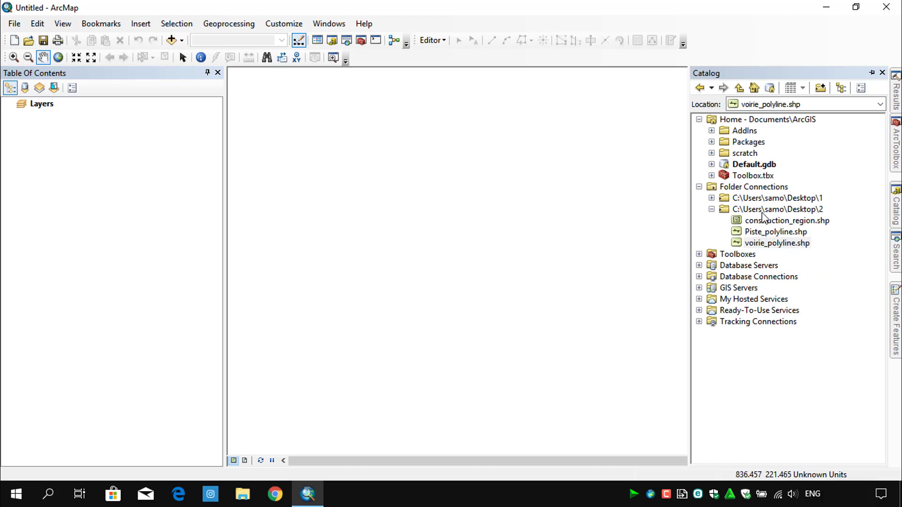
# - Create a turn feature class named "feature class non prj" in the Desktop\2 folder, leaving its spatial reference blank
pyautogui.rightClick(762, 209)
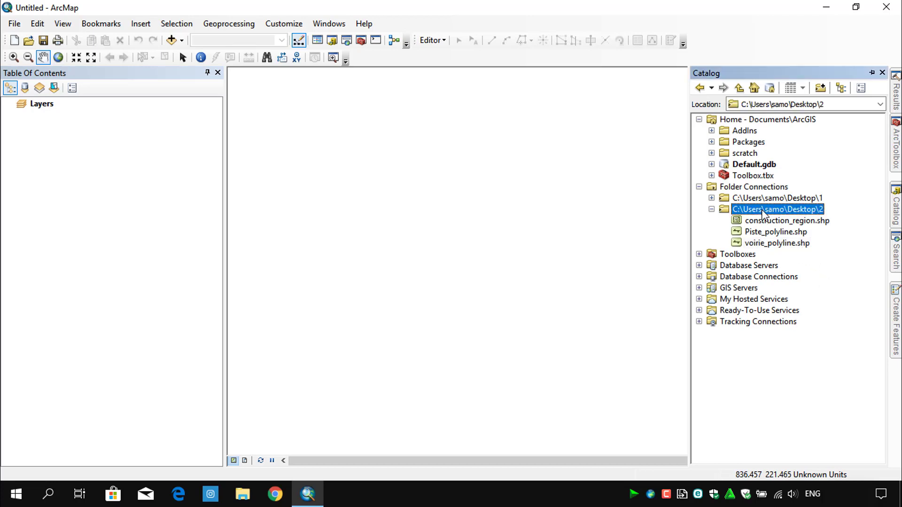
pyautogui.moveTo(800, 292)
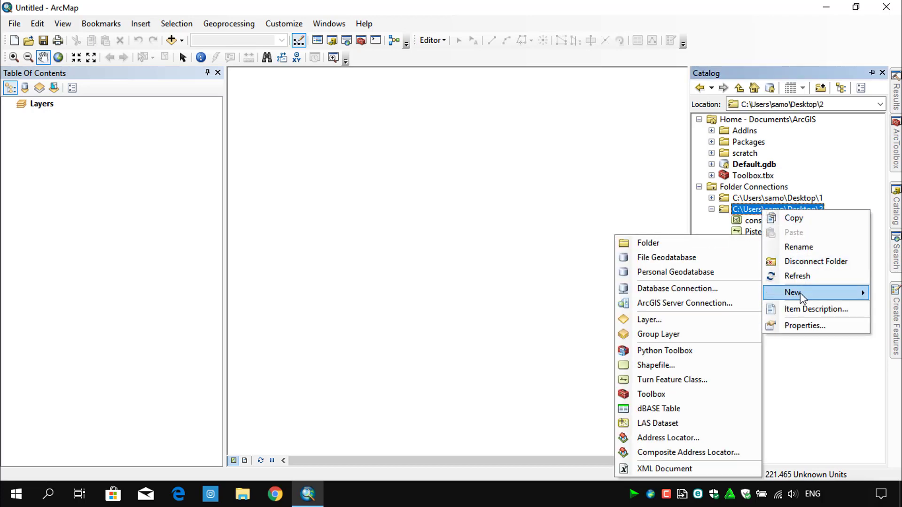
pyautogui.click(647, 381)
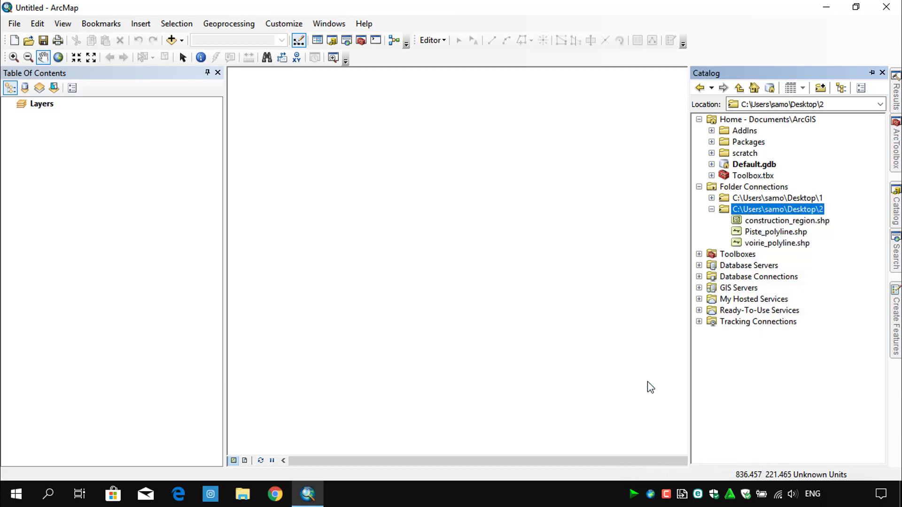
pyautogui.click(322, 180)
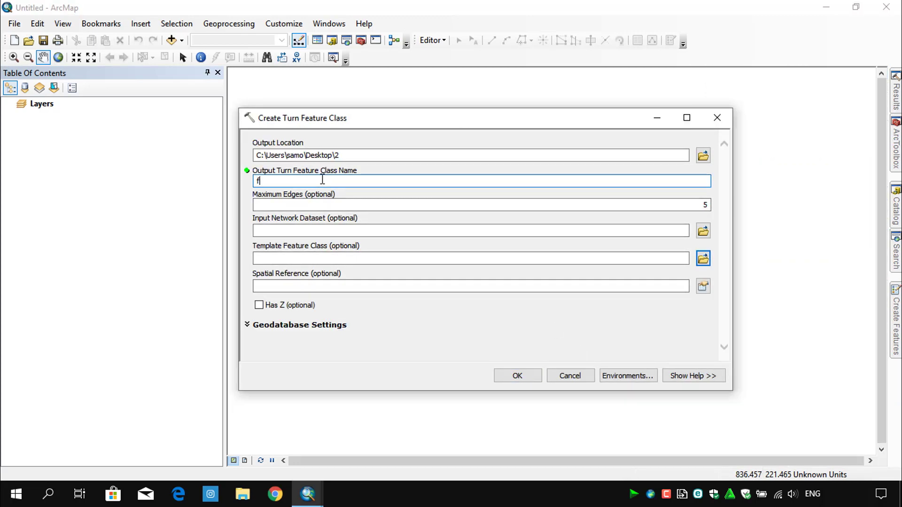
pyautogui.write('feature class non prj')
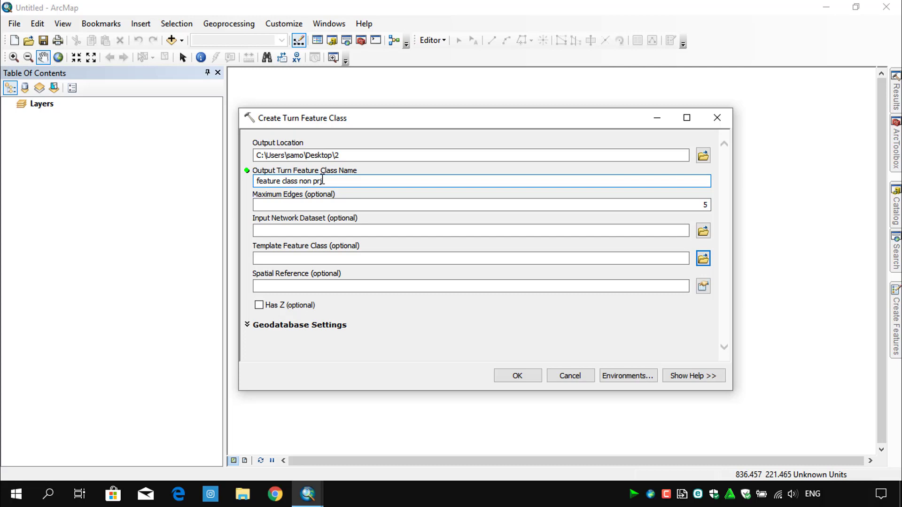
pyautogui.click(327, 208)
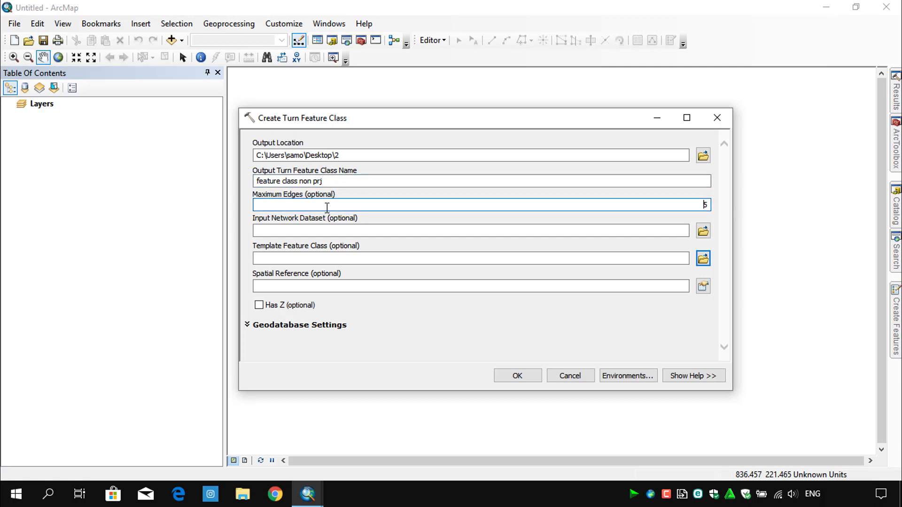
pyautogui.click(517, 375)
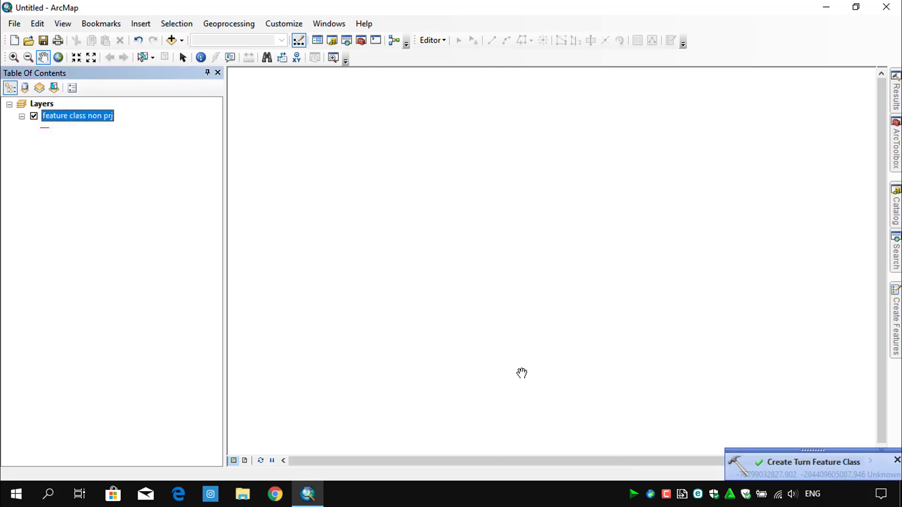
# - Open the Define Projection tool from Projections and Transformations in batch mode
pyautogui.click(898, 150)
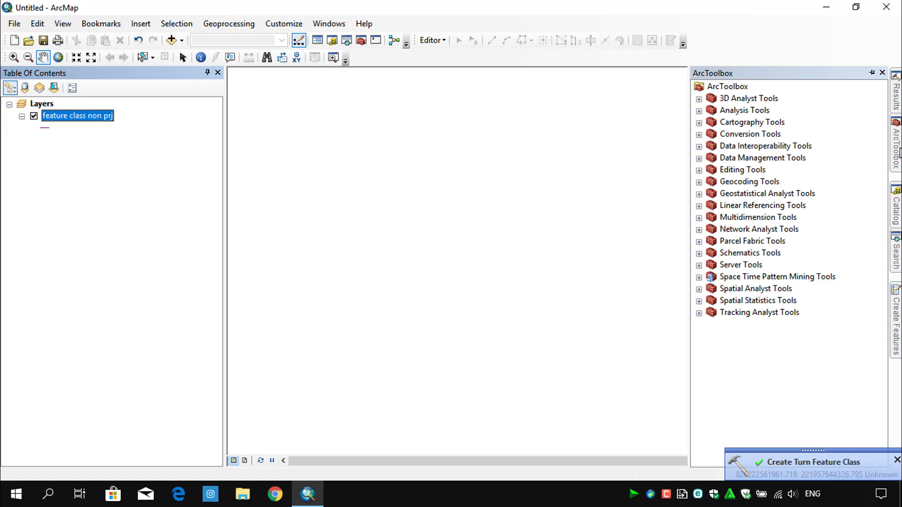
pyautogui.click(731, 159)
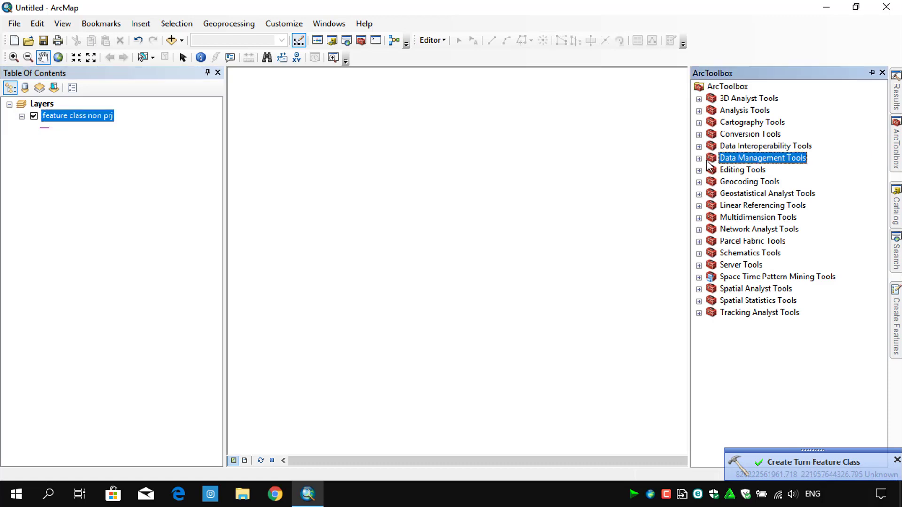
pyautogui.click(699, 159)
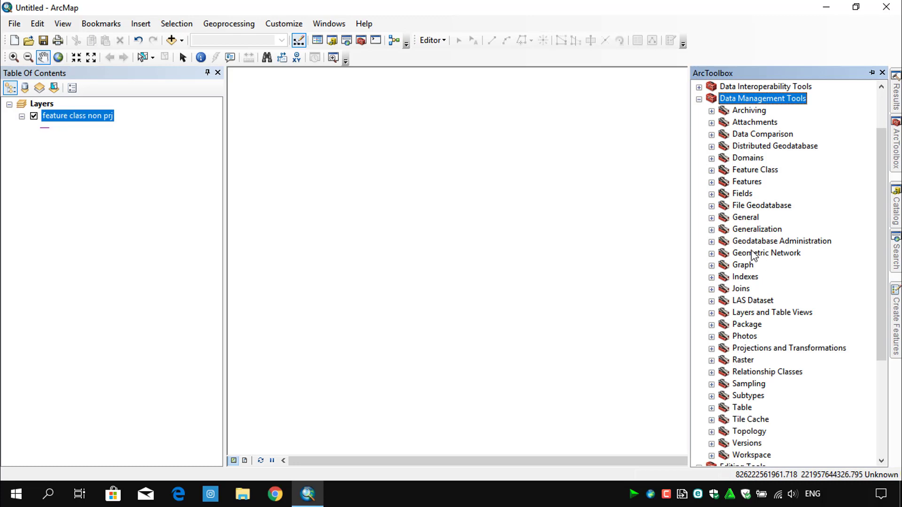
pyautogui.click(711, 349)
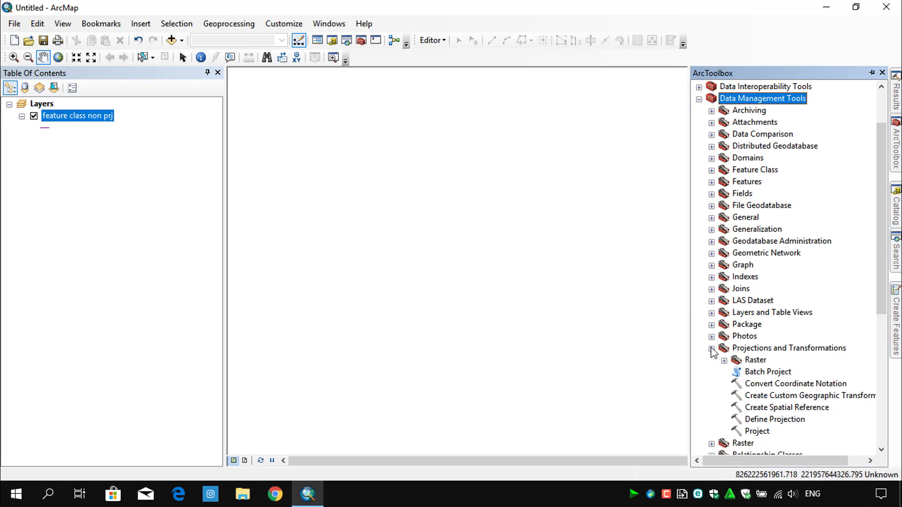
pyautogui.click(762, 419)
pyautogui.rightClick(763, 420)
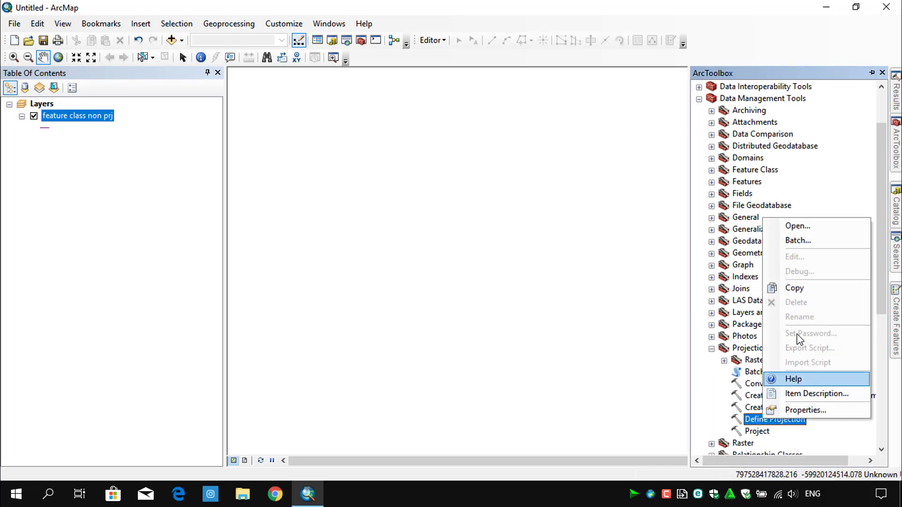
pyautogui.click(798, 241)
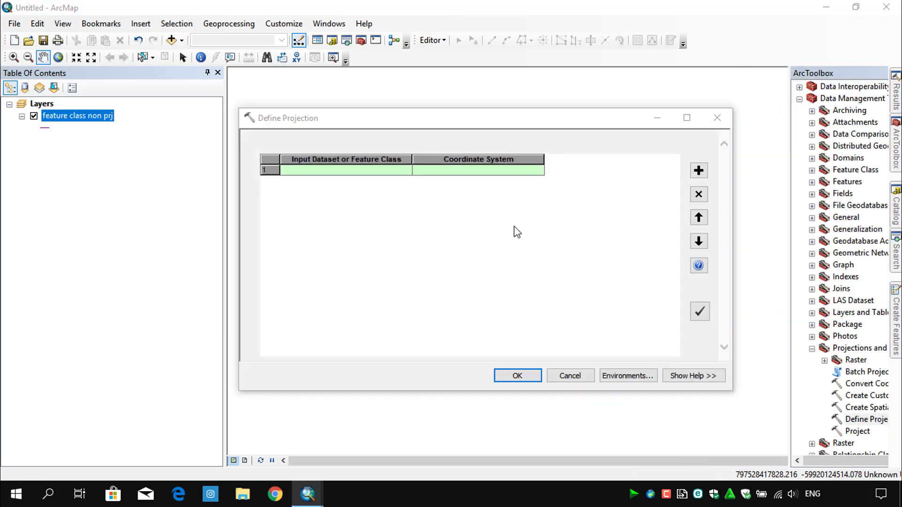
# - Set Piste_polyline.shp from the Desktop\2 folder as the input dataset of the first batch row
pyautogui.click(387, 172)
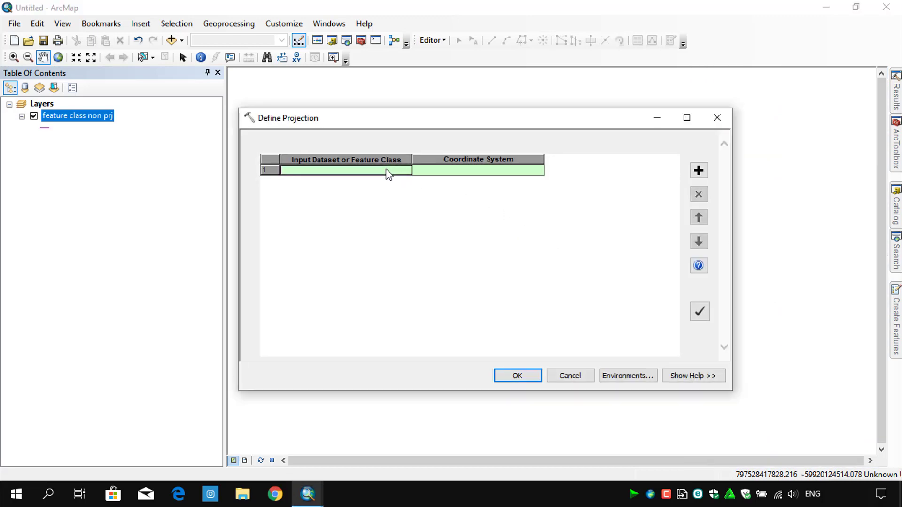
pyautogui.doubleClick(388, 174)
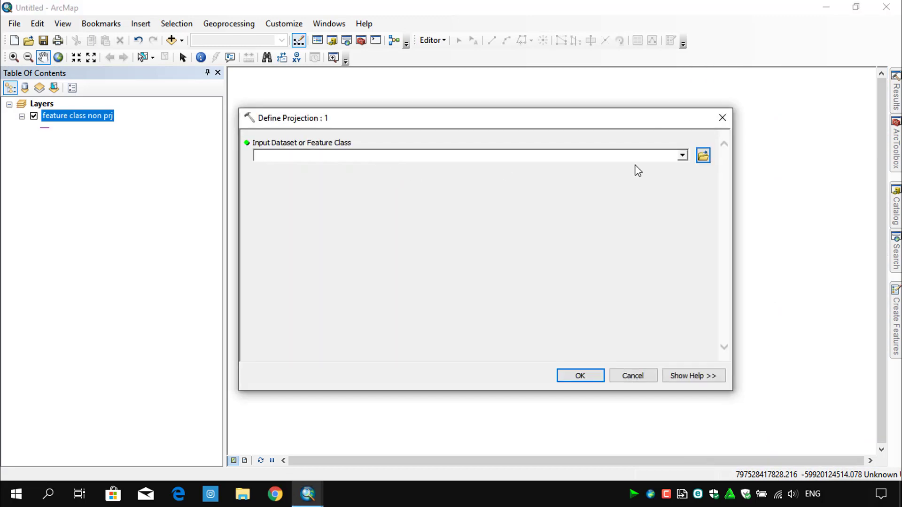
pyautogui.click(704, 157)
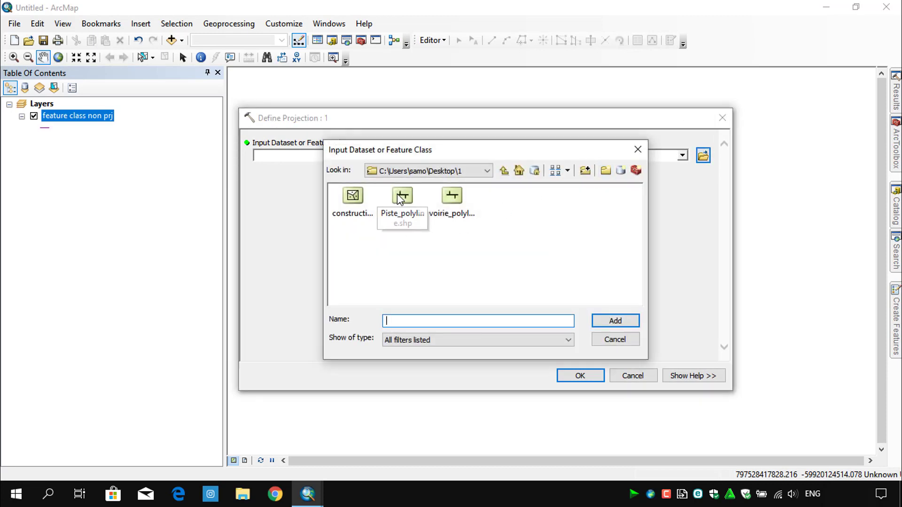
pyautogui.click(401, 197)
pyautogui.click(443, 170)
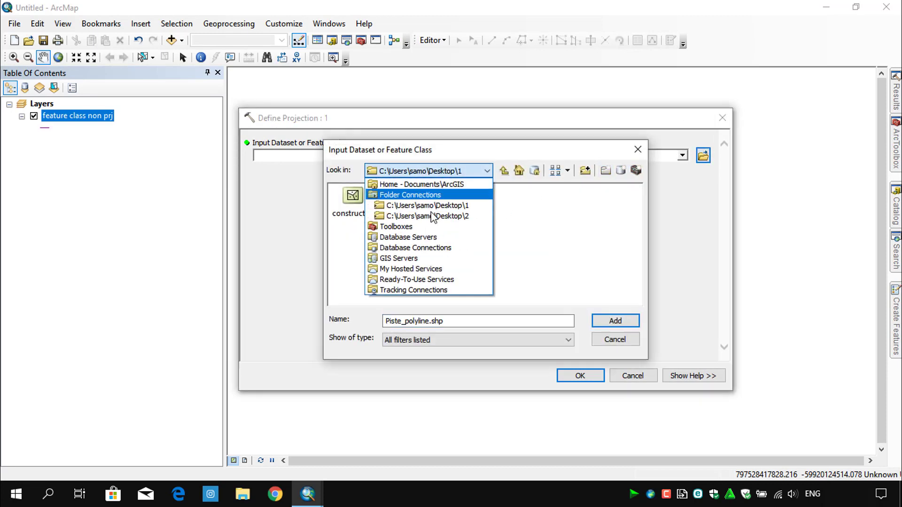
pyautogui.click(428, 217)
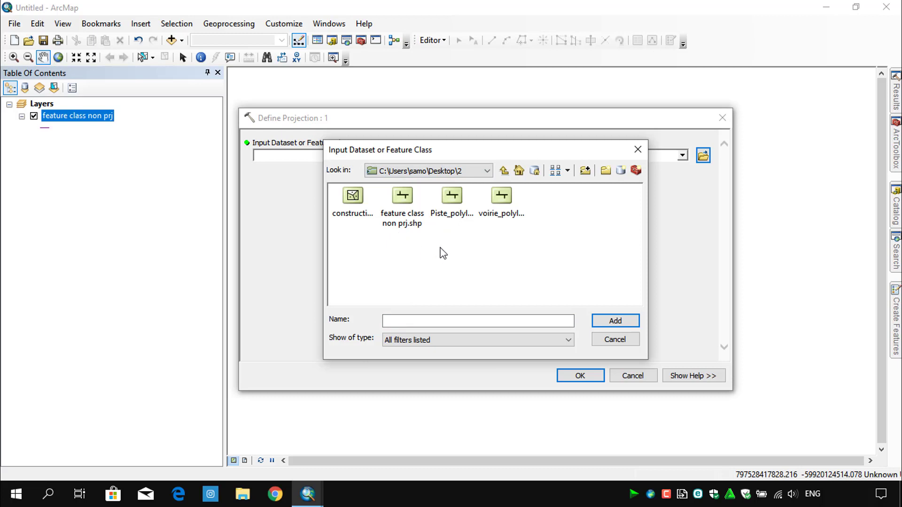
pyautogui.click(462, 204)
pyautogui.click(616, 322)
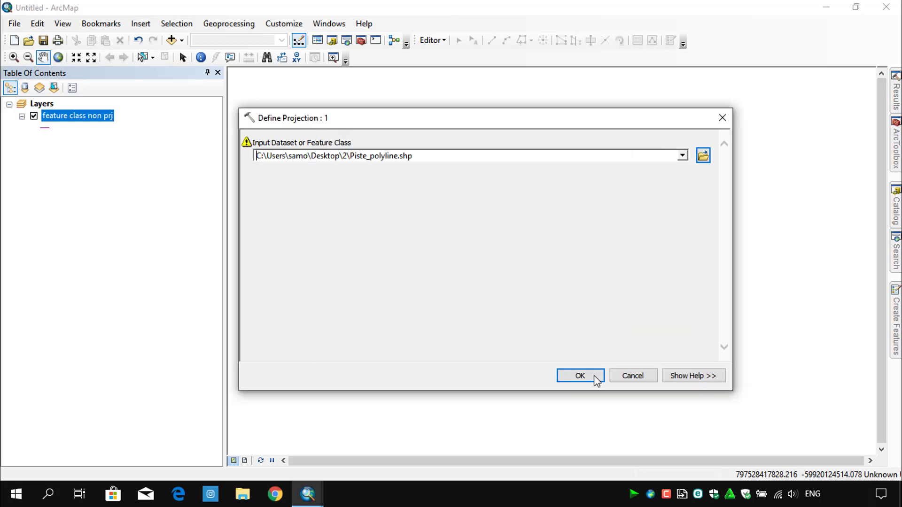
pyautogui.click(593, 376)
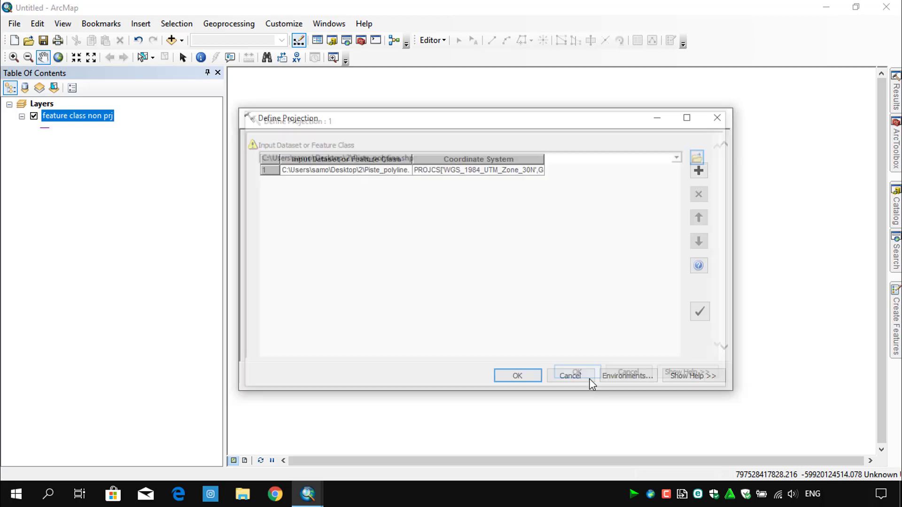
# - Set the coordinate system of the Piste_polyline.shp row to Unknown, taken from the map's layers
pyautogui.rightClick(484, 170)
pyautogui.click(506, 178)
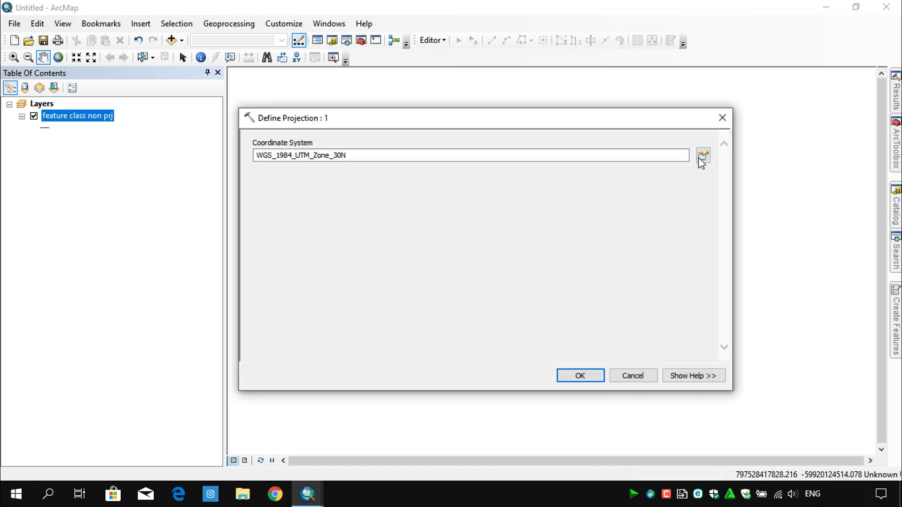
pyautogui.click(702, 157)
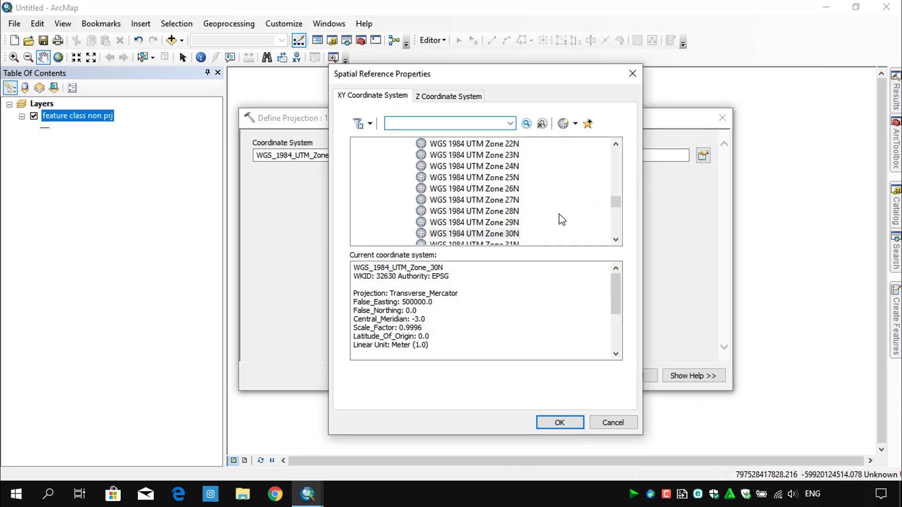
pyautogui.scroll(-11, 561, 220)
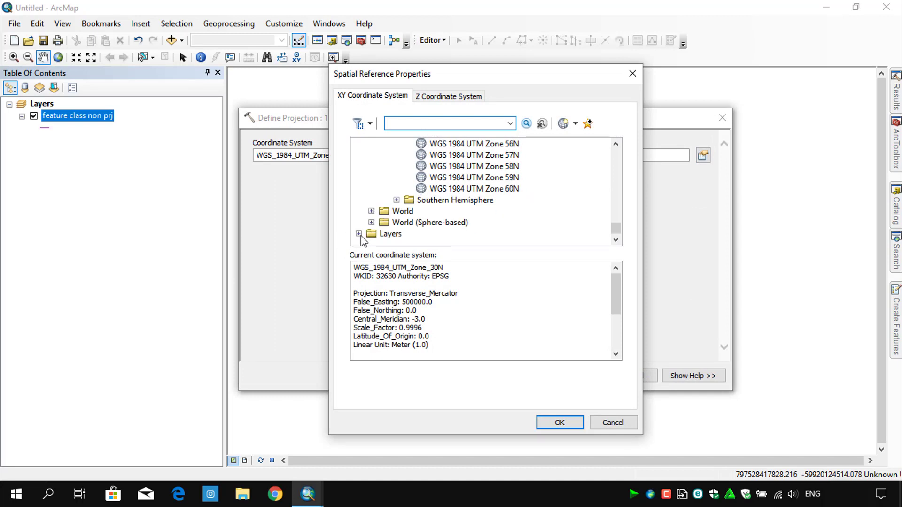
pyautogui.click(358, 234)
pyautogui.click(407, 235)
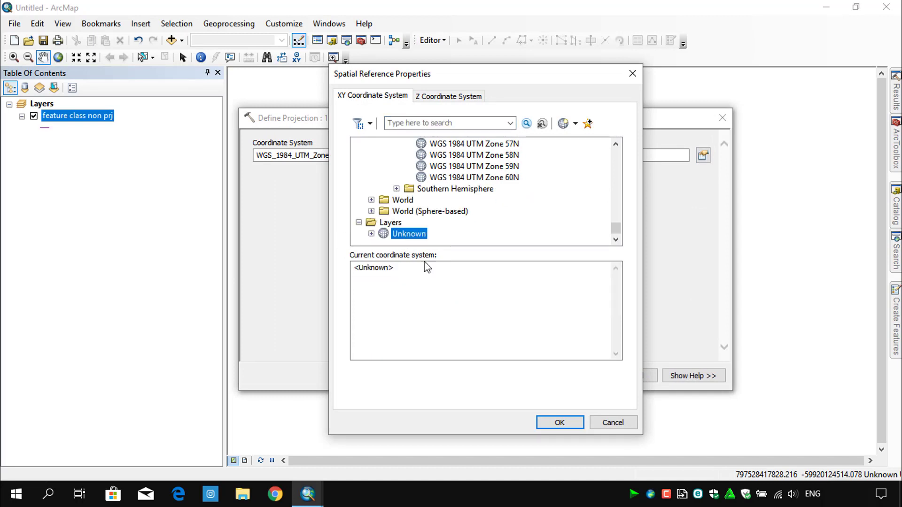
pyautogui.click(558, 423)
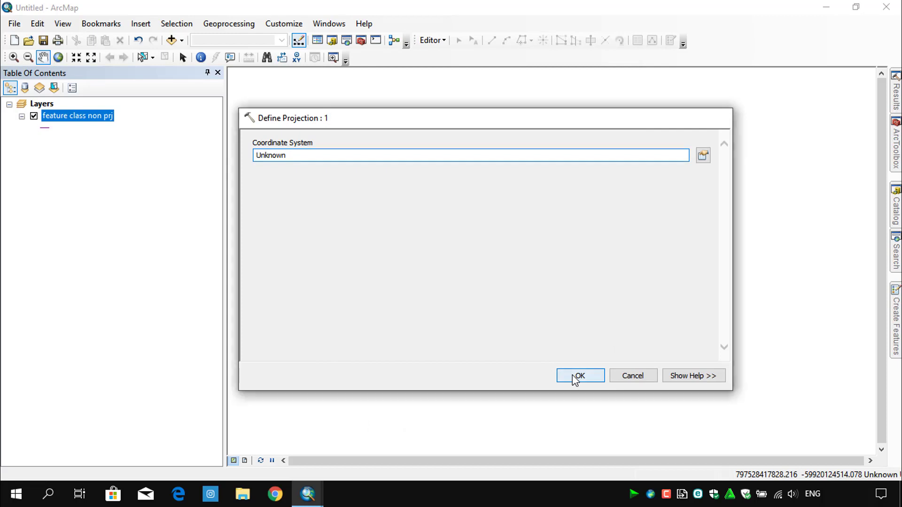
pyautogui.click(577, 375)
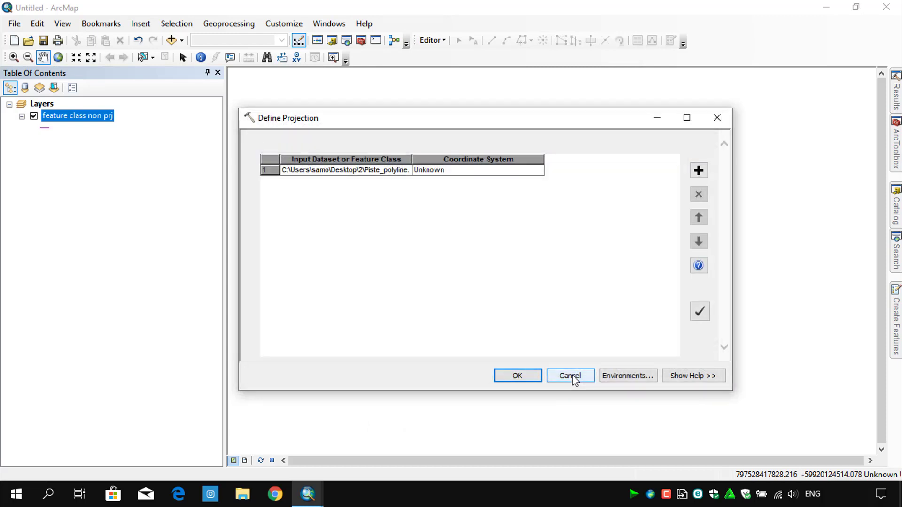
# - Add a second batch row with voirie_polyline.shp from the Desktop\2 folder as its input dataset
pyautogui.click(699, 171)
pyautogui.rightClick(391, 182)
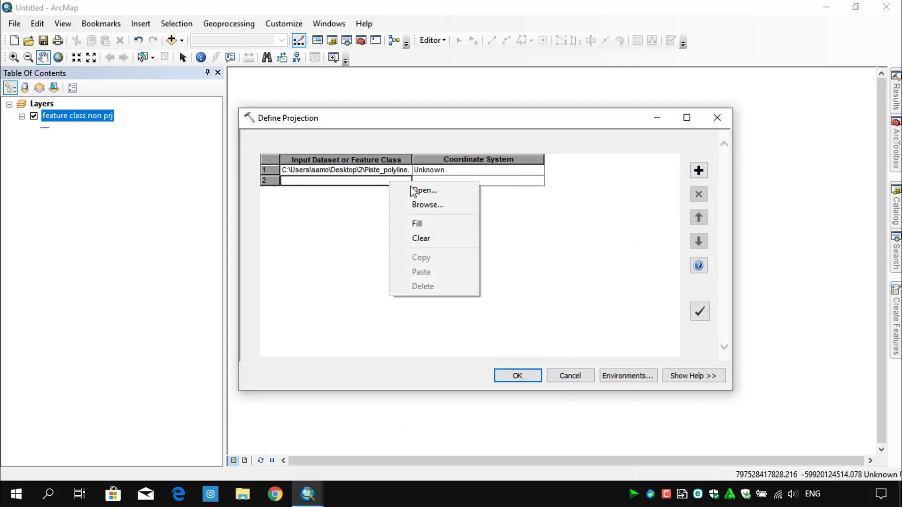
pyautogui.click(415, 190)
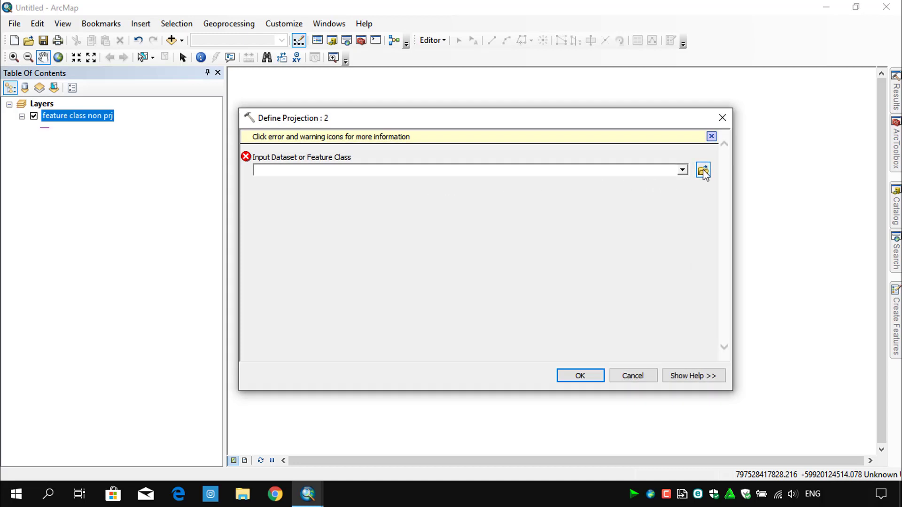
pyautogui.click(703, 170)
pyautogui.click(509, 196)
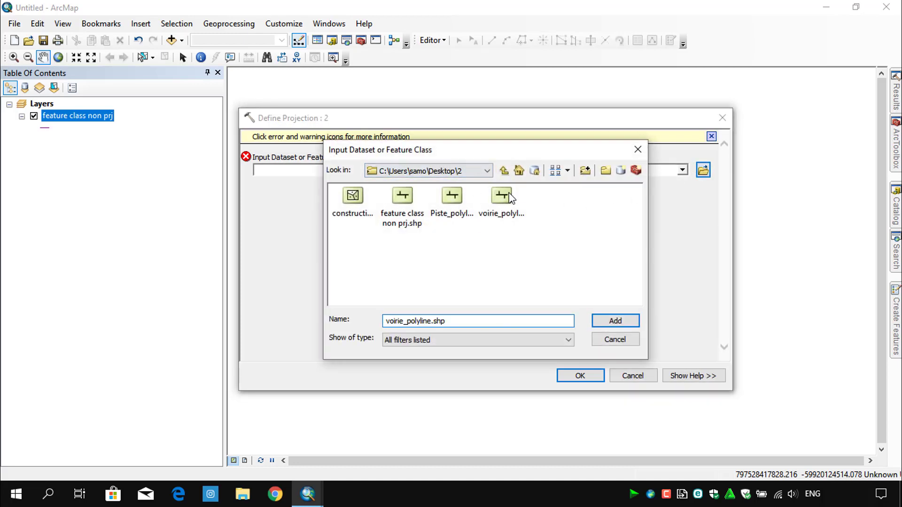
pyautogui.click(599, 322)
pyautogui.click(577, 377)
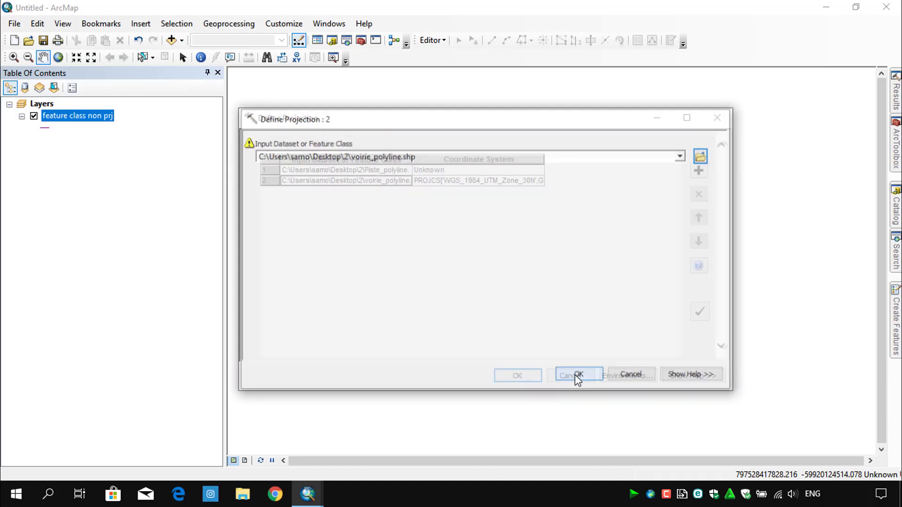
# - Set the coordinate system of the voirie_polyline.shp row to Unknown, taken from the map's layers, and run the batch
pyautogui.rightClick(488, 182)
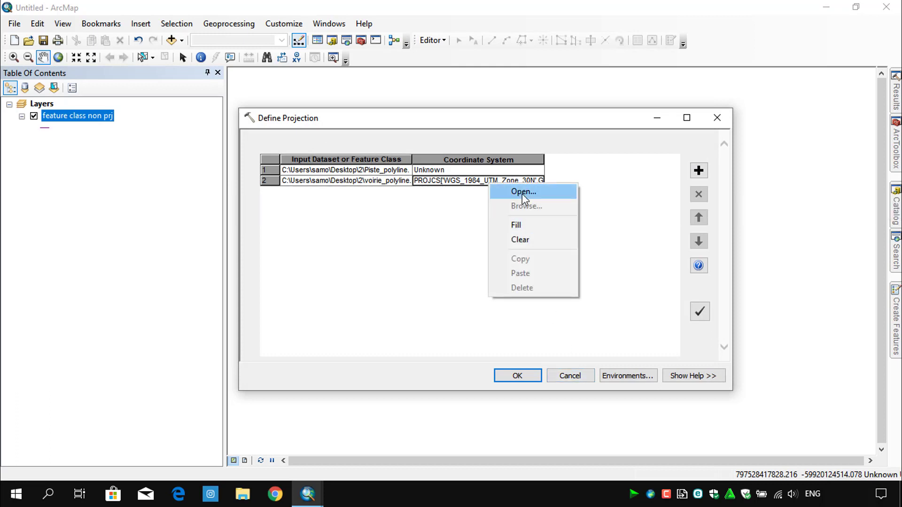
pyautogui.click(522, 192)
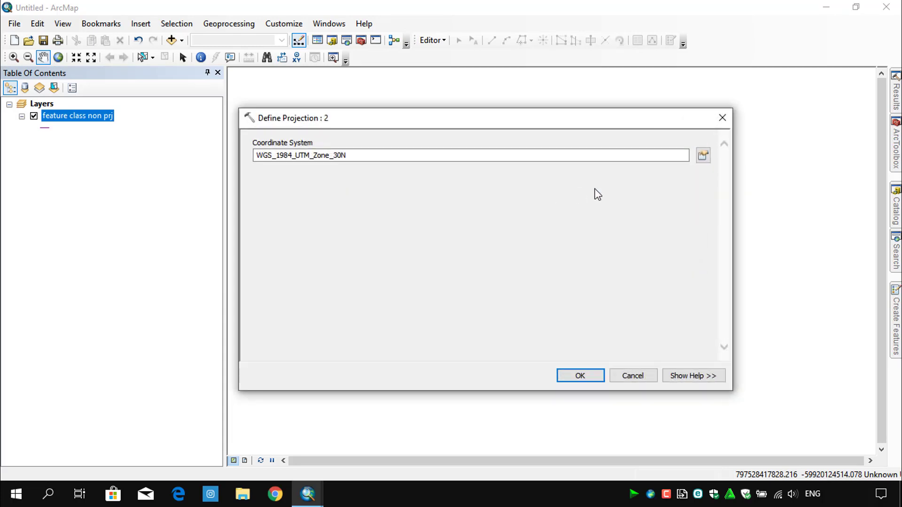
pyautogui.click(701, 155)
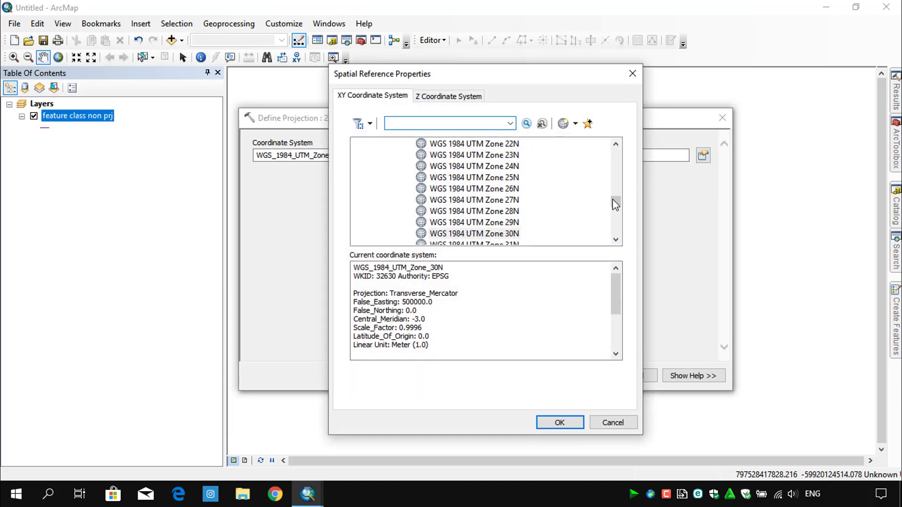
pyautogui.moveTo(615, 205); pyautogui.dragTo(615, 232)
pyautogui.click(359, 234)
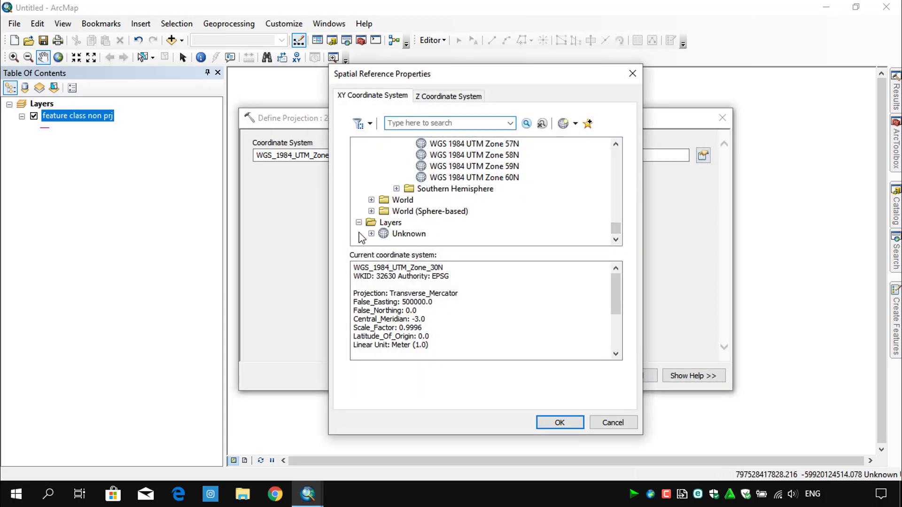
pyautogui.click(402, 234)
pyautogui.click(553, 425)
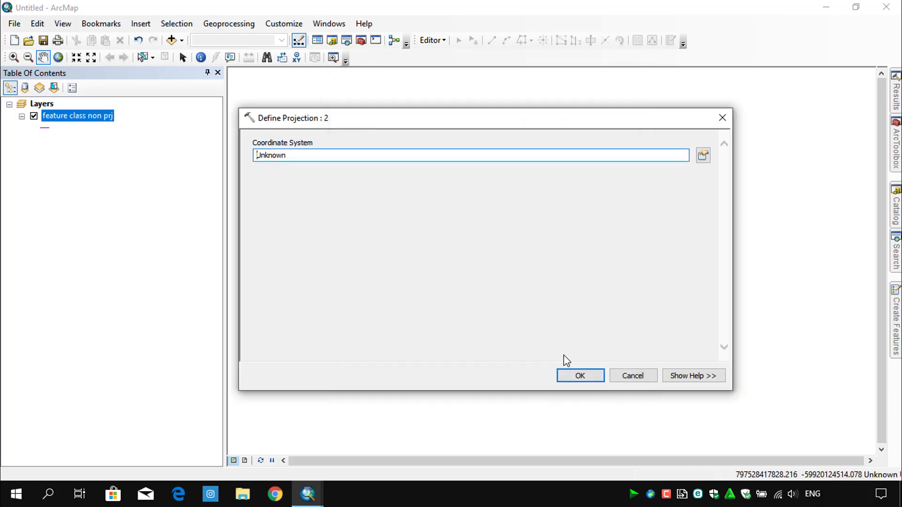
pyautogui.click(579, 375)
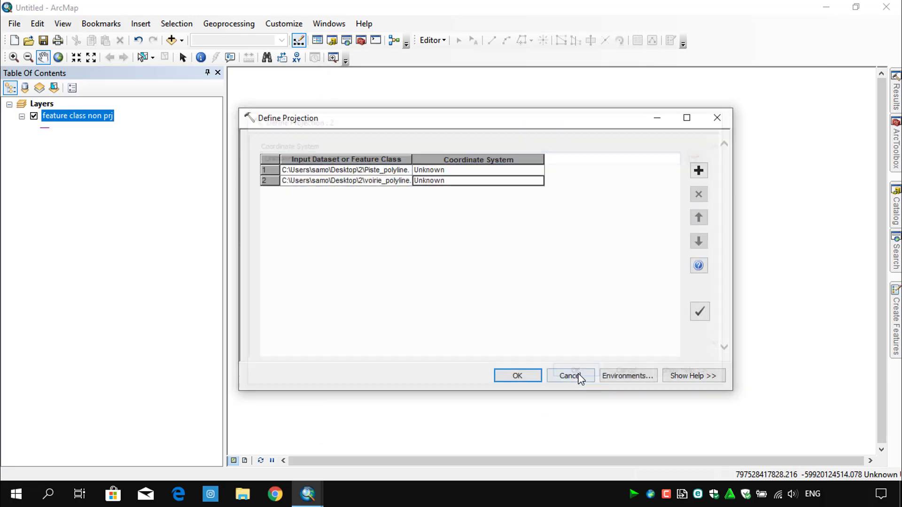
pyautogui.click(513, 376)
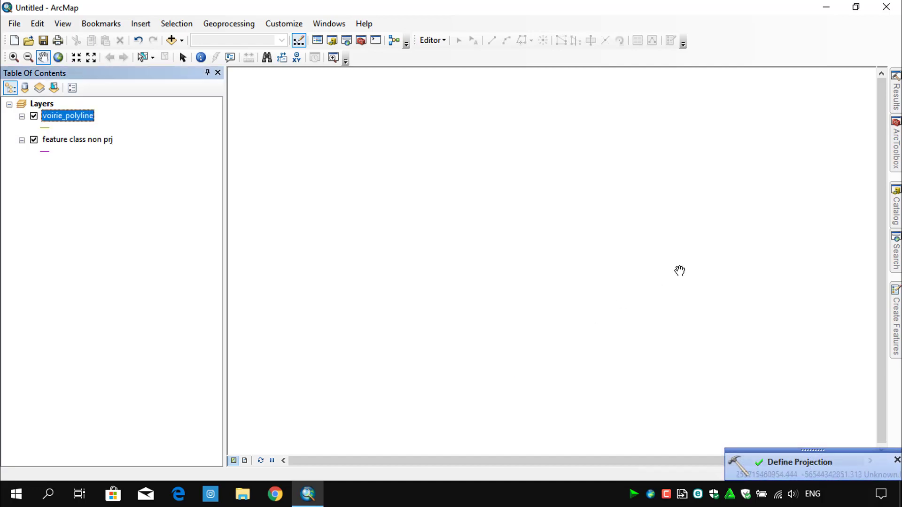
# - Check the current XY coordinate system in the shapefile properties of voirie_polyline.shp in the Desktop\2 folder
pyautogui.click(896, 211)
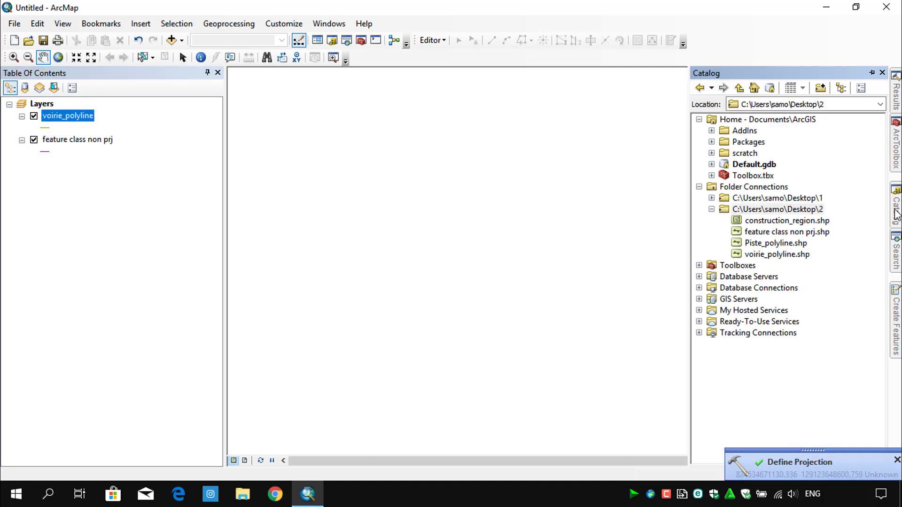
pyautogui.rightClick(761, 255)
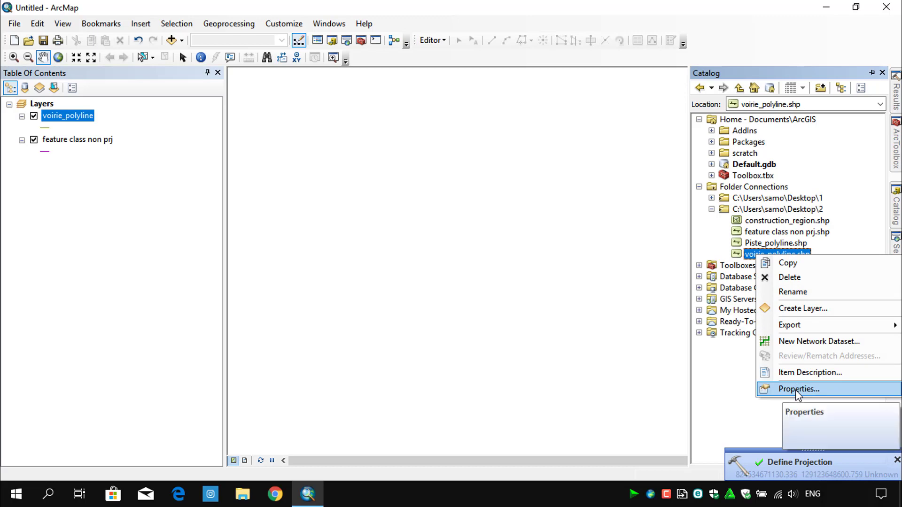
pyautogui.click(796, 389)
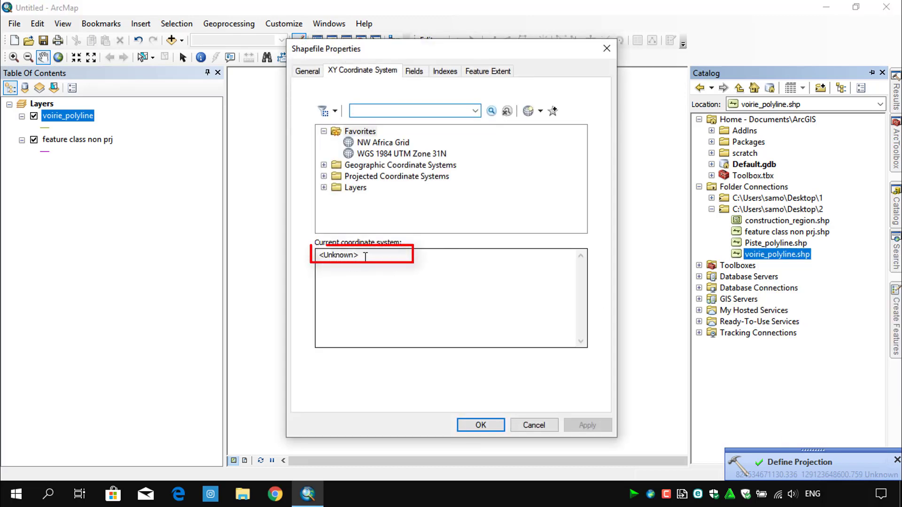
pyautogui.moveTo(366, 256); pyautogui.dragTo(303, 257)
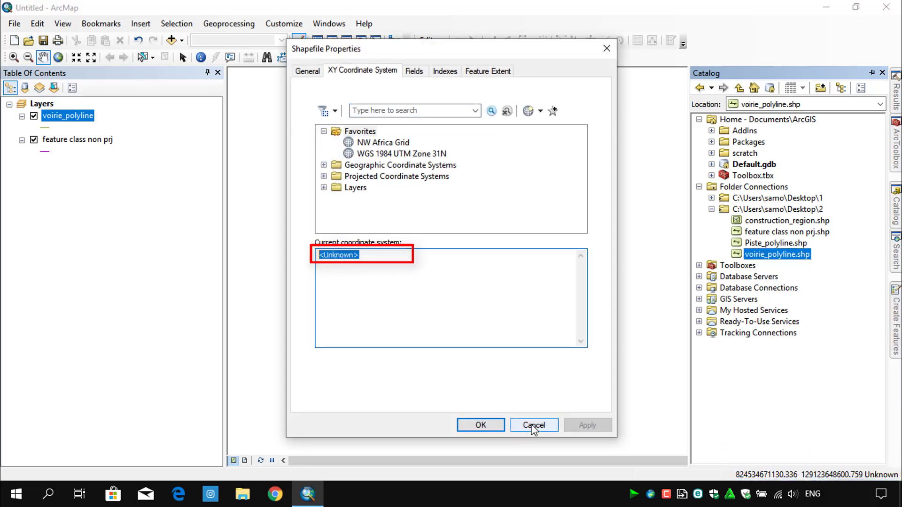
pyautogui.click(532, 427)
# - Add construction_region.shp from the Desktop\2 folder to the map and zoom to that layer
pyautogui.moveTo(770, 221); pyautogui.dragTo(139, 237)
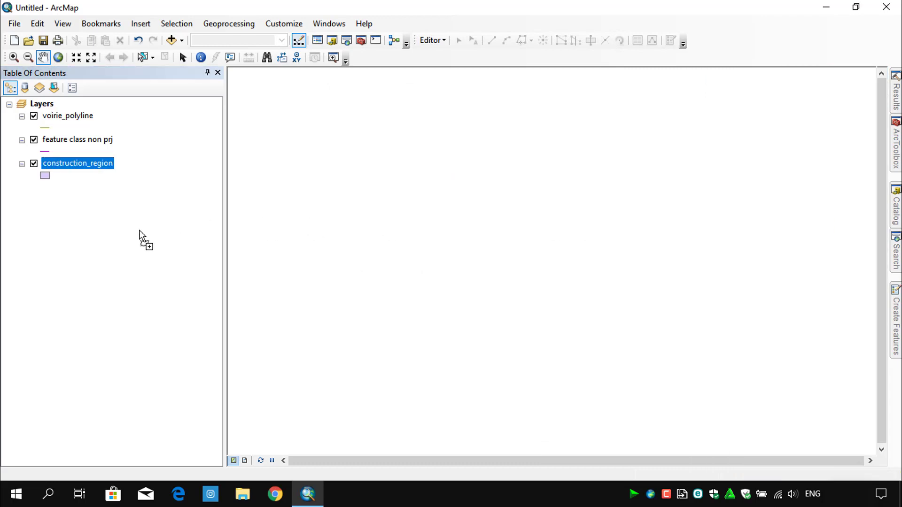
pyautogui.rightClick(56, 170)
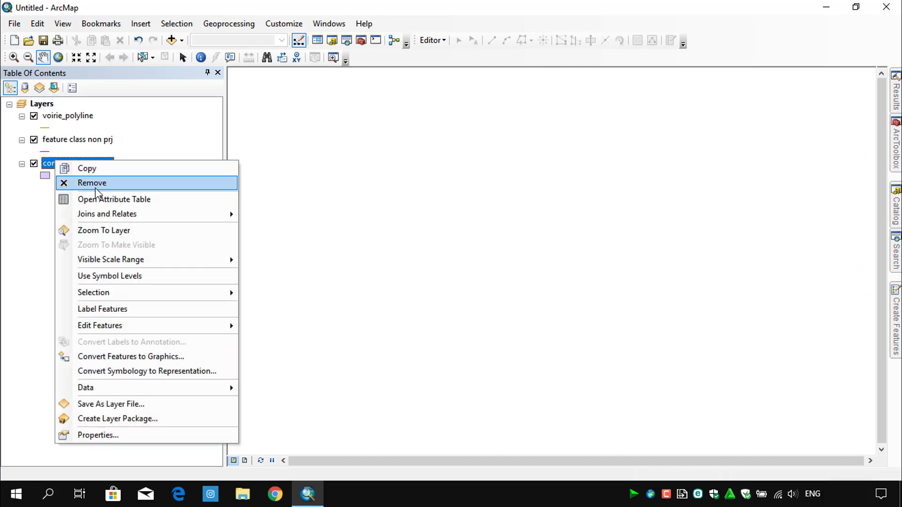
pyautogui.click(92, 231)
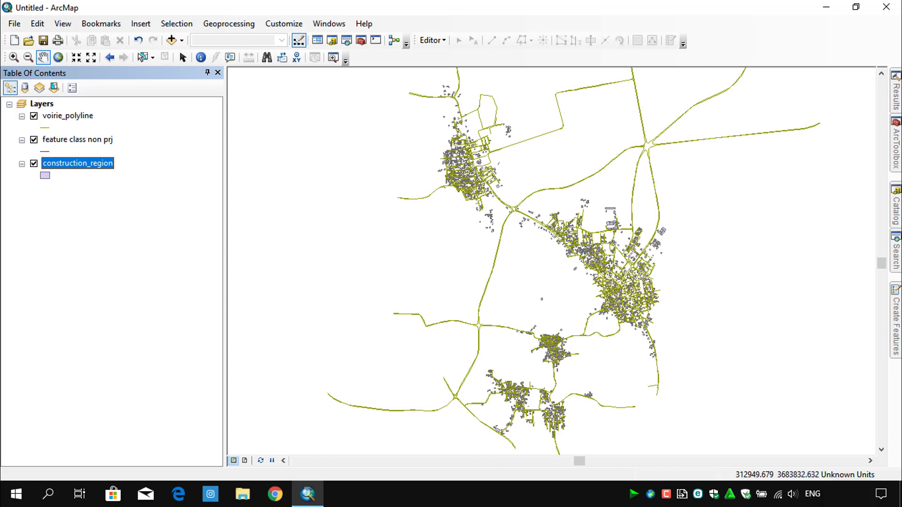
# - Start a new Define Projection batch with Piste_polyline.shp from the Desktop\2 folder as the first row's input dataset
pyautogui.moveTo(899, 171)
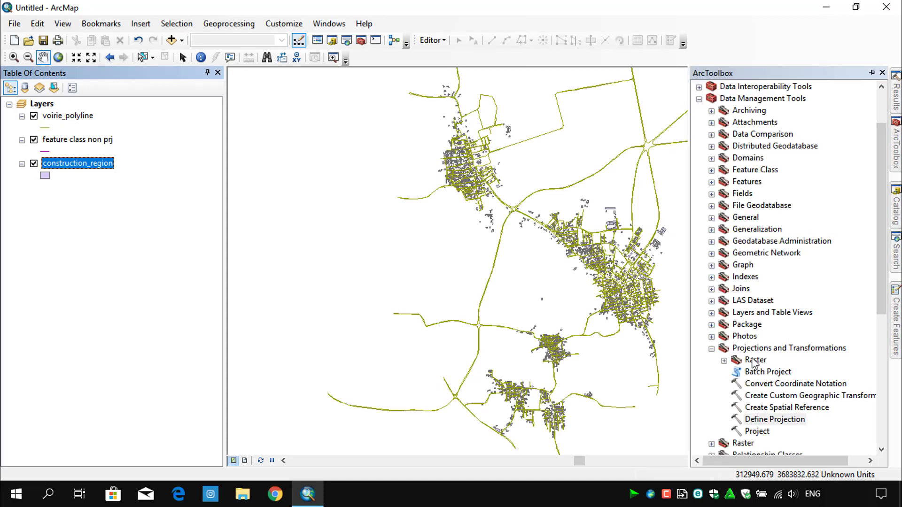
pyautogui.rightClick(755, 423)
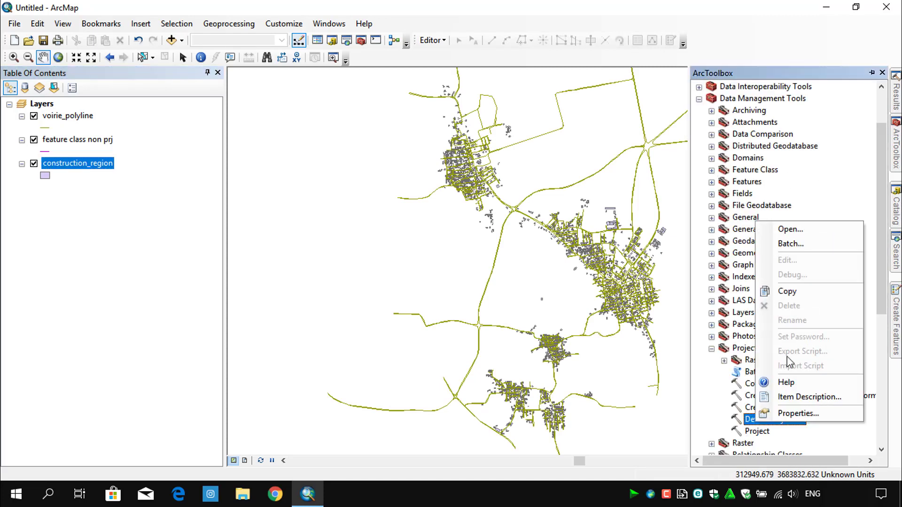
pyautogui.click(801, 243)
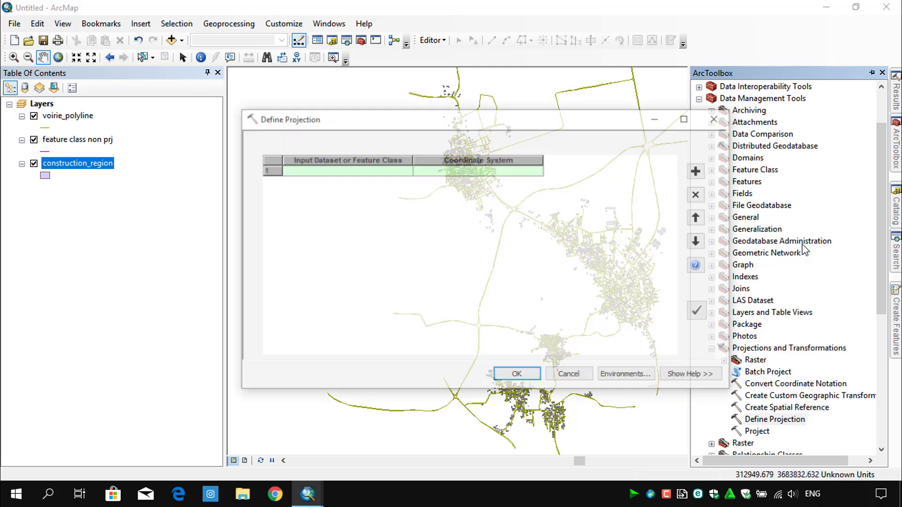
pyautogui.rightClick(349, 175)
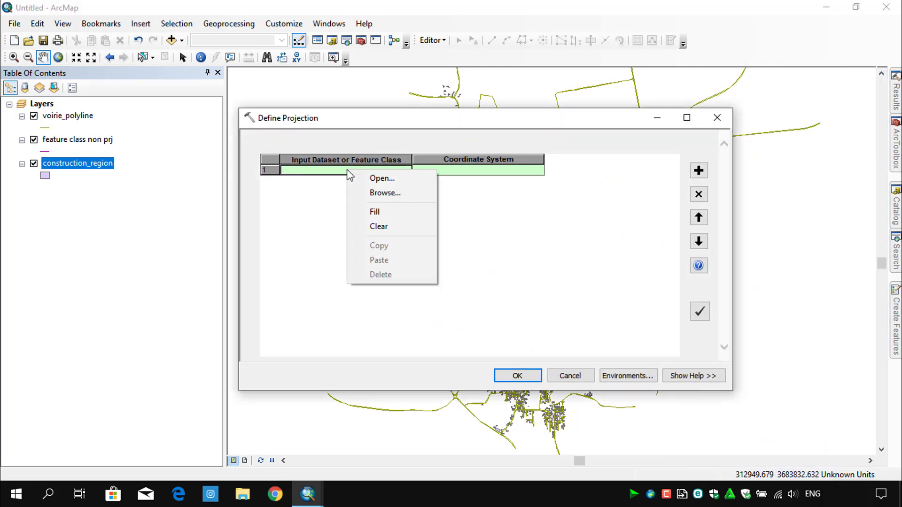
pyautogui.click(373, 178)
pyautogui.click(700, 157)
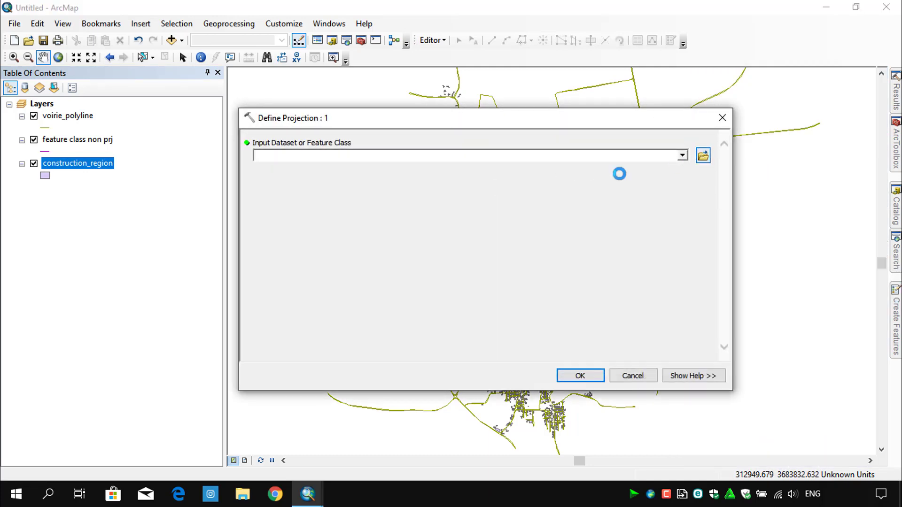
pyautogui.click(450, 205)
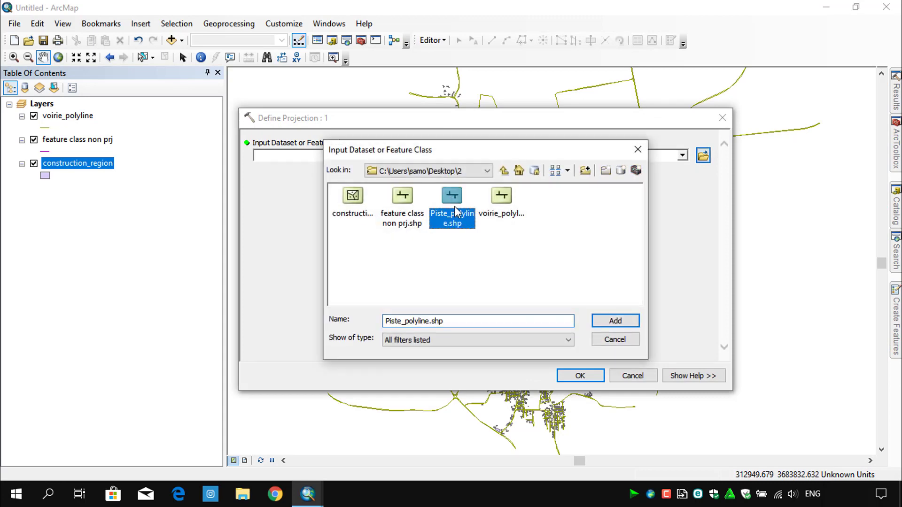
pyautogui.click(617, 322)
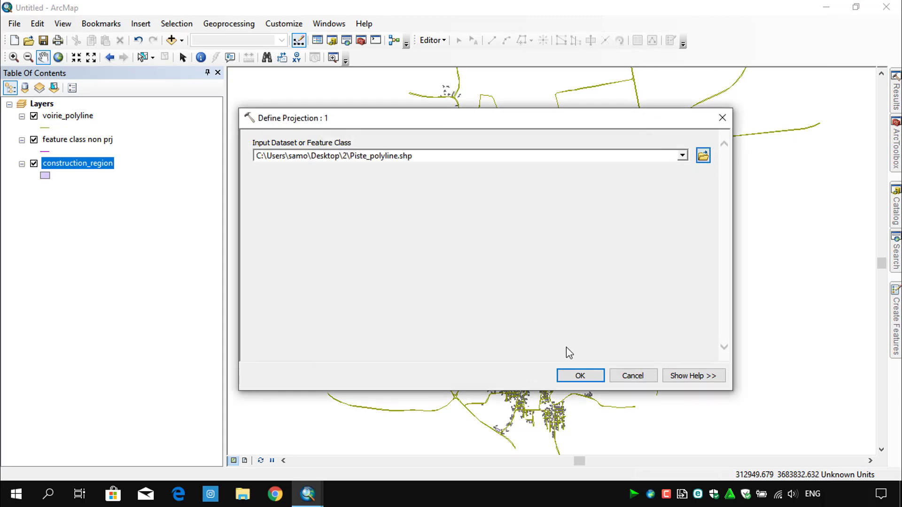
pyautogui.click(573, 376)
# - Set the coordinate system of the Piste_polyline.shp row to WGS_1984_UTM_Zone_32N, taken from the map's layers
pyautogui.rightClick(499, 176)
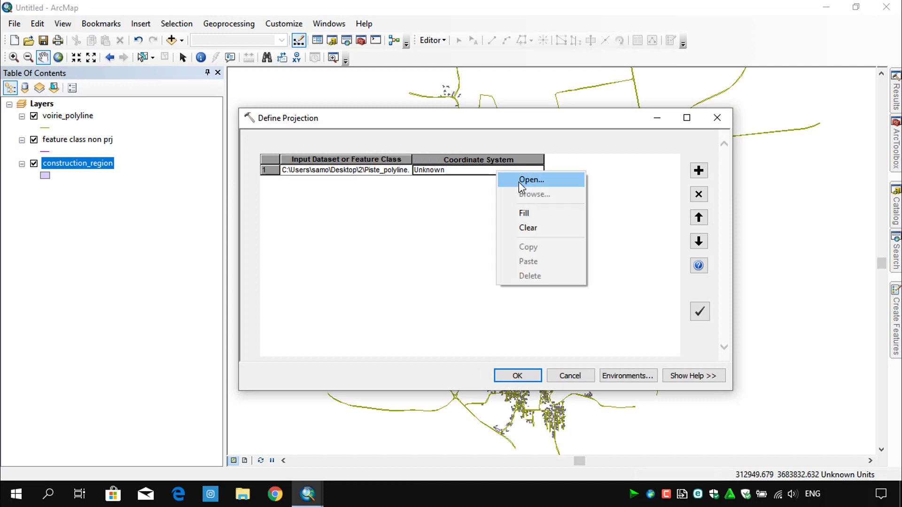
pyautogui.click(521, 179)
pyautogui.click(703, 155)
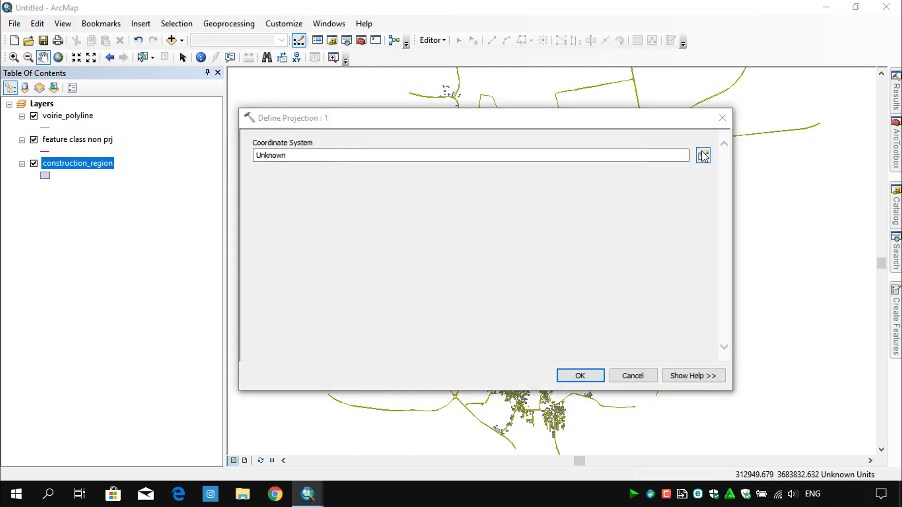
pyautogui.click(359, 200)
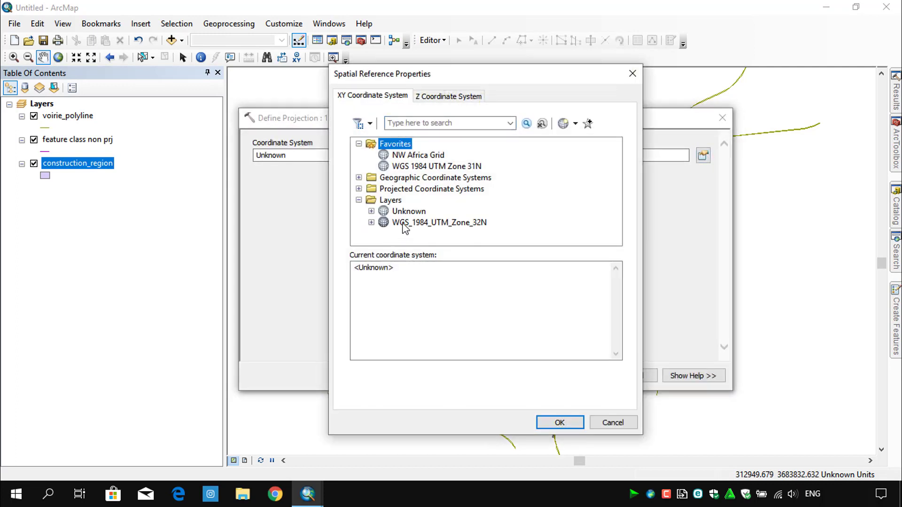
pyautogui.click(404, 224)
pyautogui.click(570, 423)
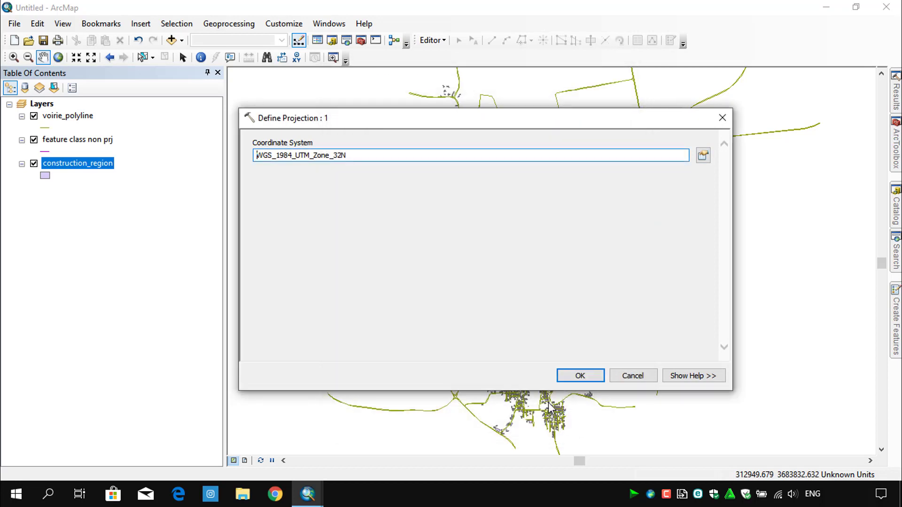
pyautogui.click(578, 376)
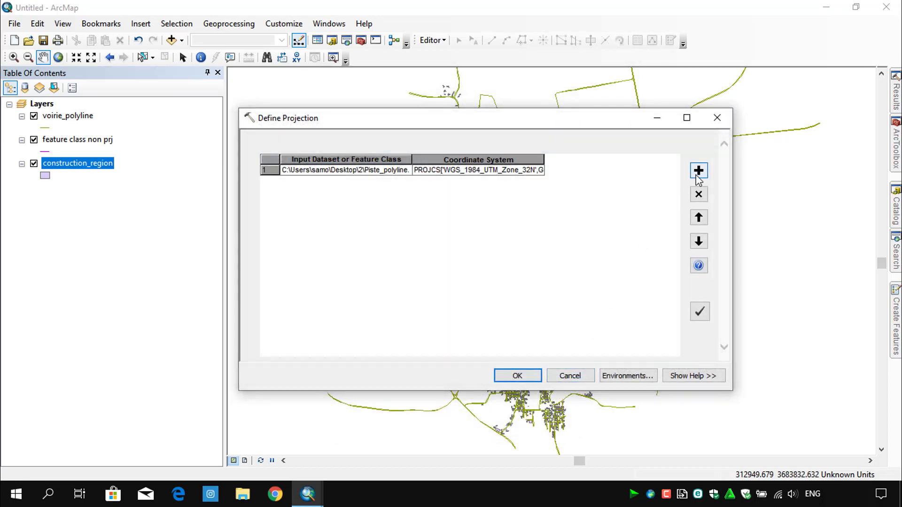
# - Add a second row to the new batch with voirie_polyline.shp from the Desktop\2 folder as its input dataset
pyautogui.rightClick(389, 179)
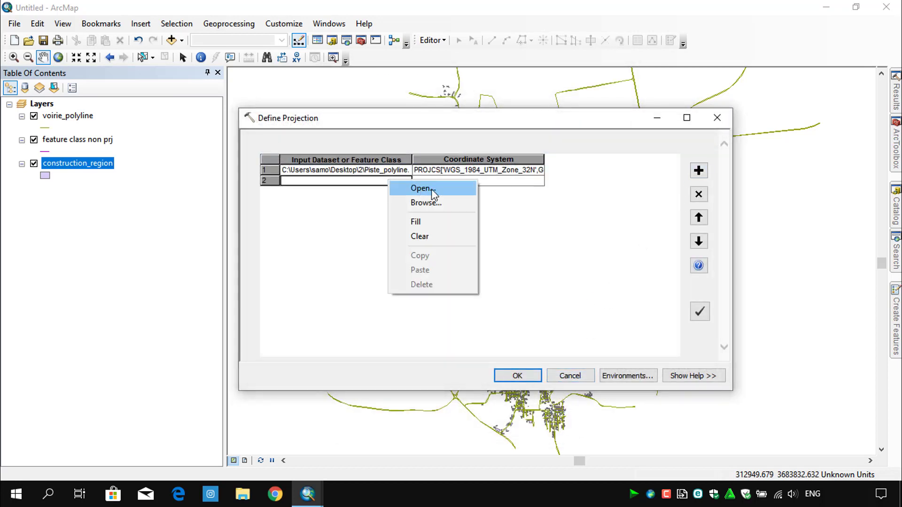
pyautogui.click(423, 188)
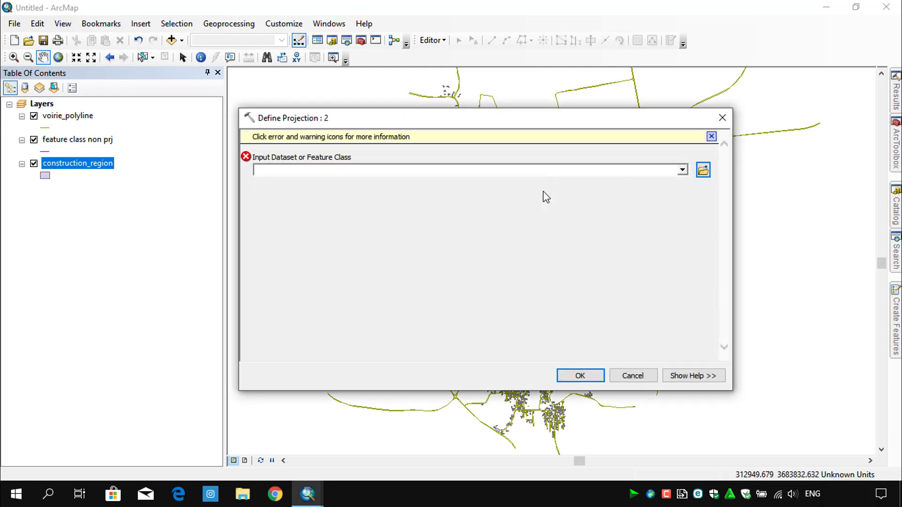
pyautogui.click(703, 169)
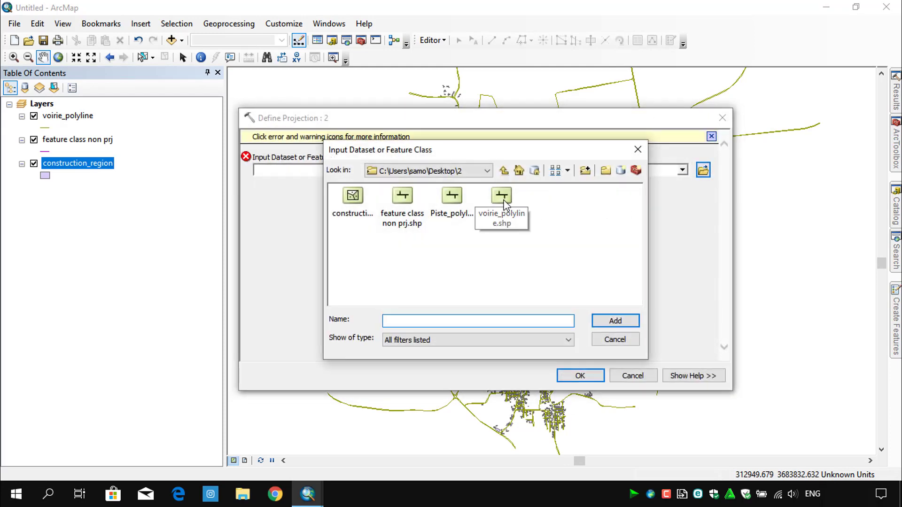
pyautogui.click(501, 197)
pyautogui.click(613, 319)
pyautogui.click(573, 375)
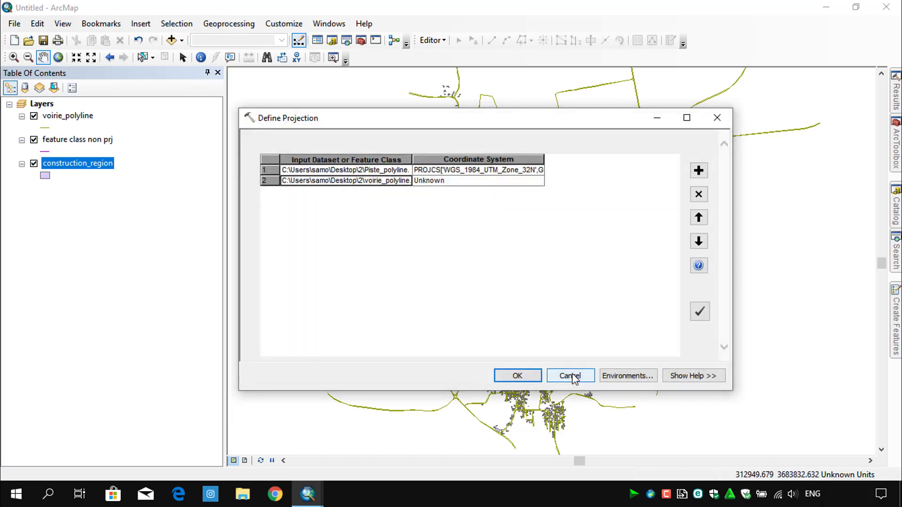
# - Set the coordinate system of the voirie_polyline.shp row to WGS_1984_UTM_Zone_32N from the map's layers, and run the batch
pyautogui.rightClick(526, 184)
pyautogui.click(534, 190)
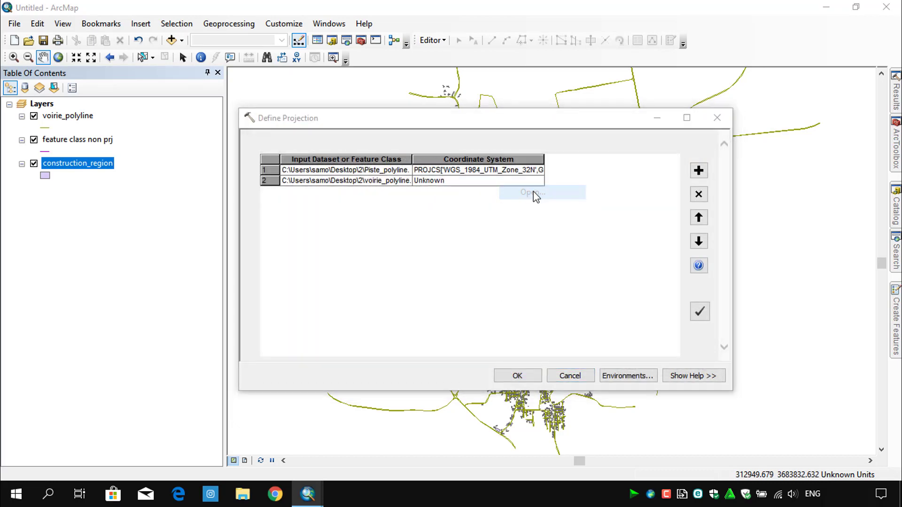
pyautogui.click(703, 156)
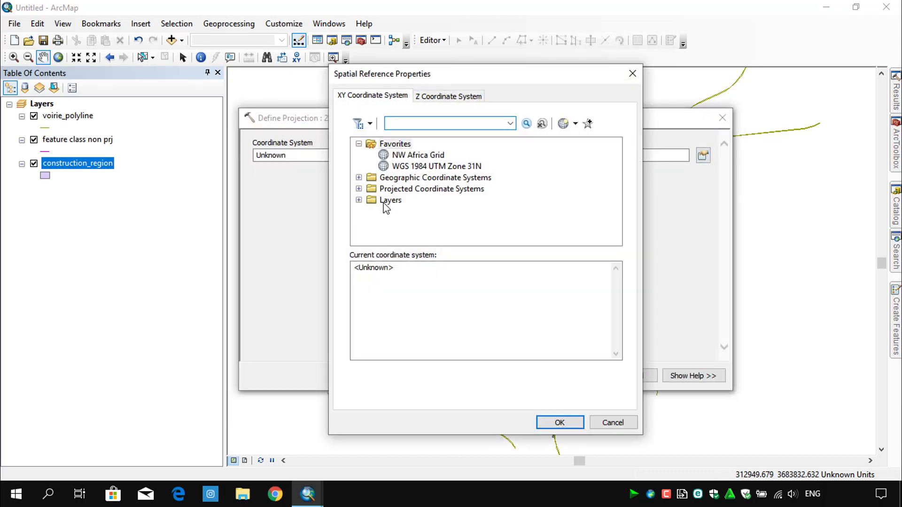
pyautogui.click(359, 200)
pyautogui.click(405, 222)
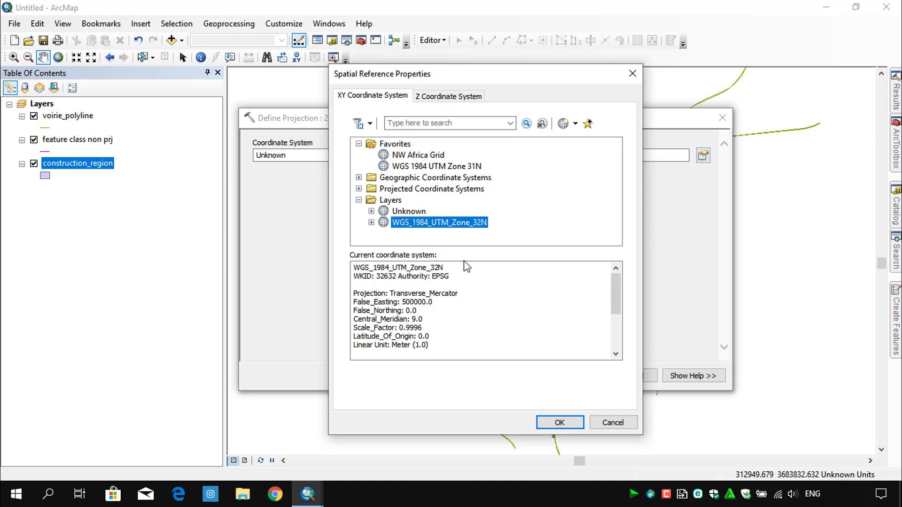
pyautogui.click(559, 422)
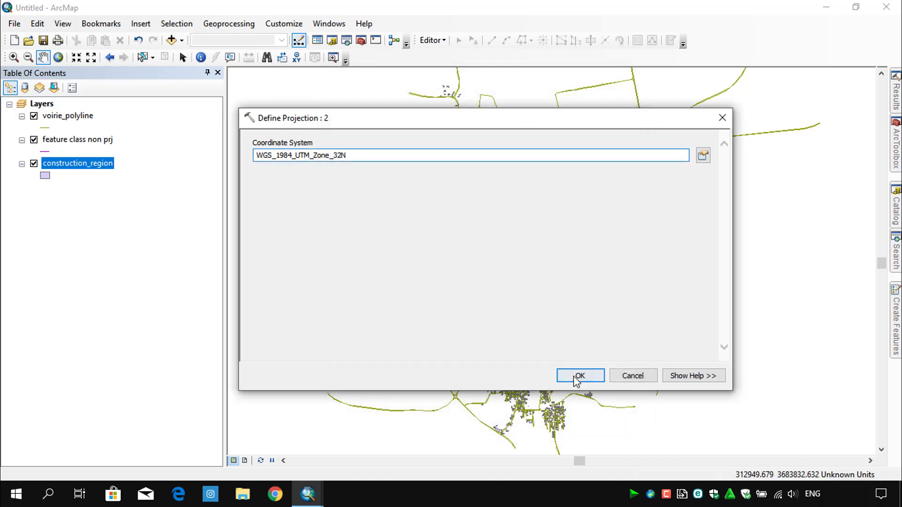
pyautogui.click(577, 378)
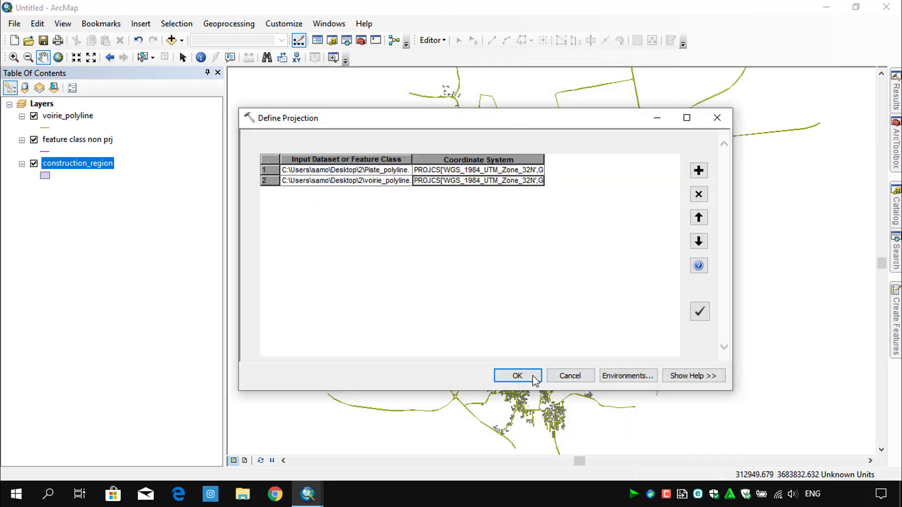
pyautogui.click(517, 376)
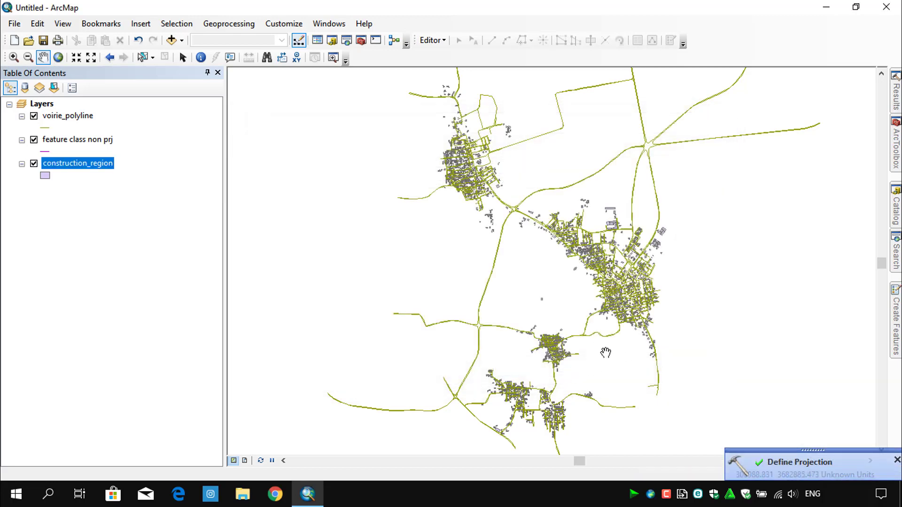
# - Add the redefined voirie_polyline.shp from the Desktop\2 folder to the map as a new layer below construction_region
pyautogui.click(894, 223)
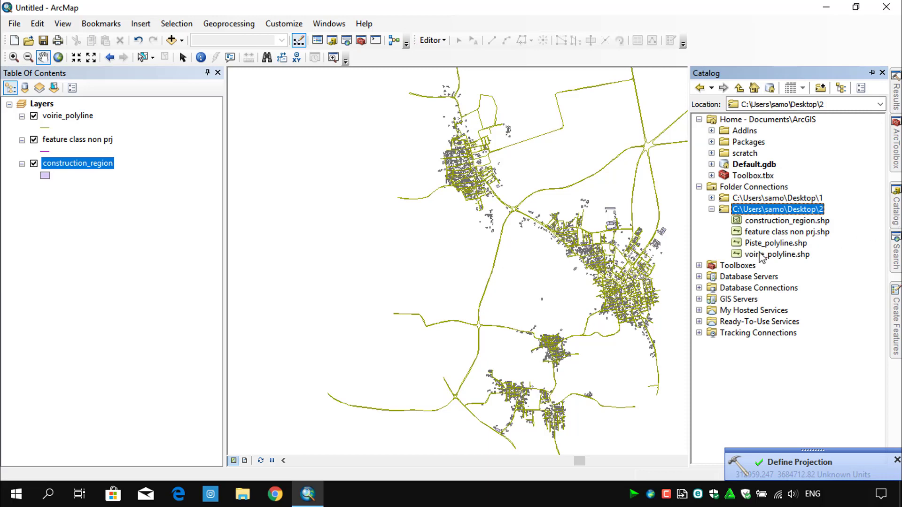
pyautogui.click(765, 255)
pyautogui.moveTo(229, 198); pyautogui.dragTo(115, 209)
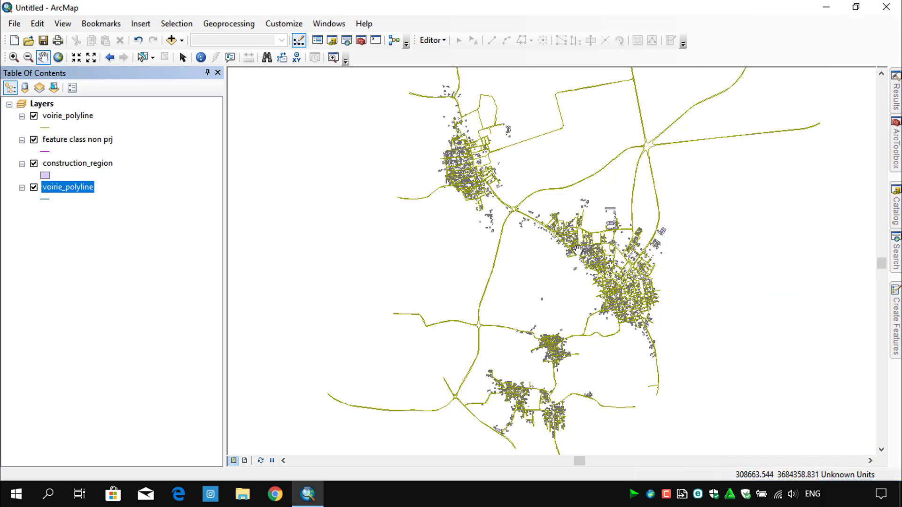
pyautogui.scroll(-8, 512, 221)
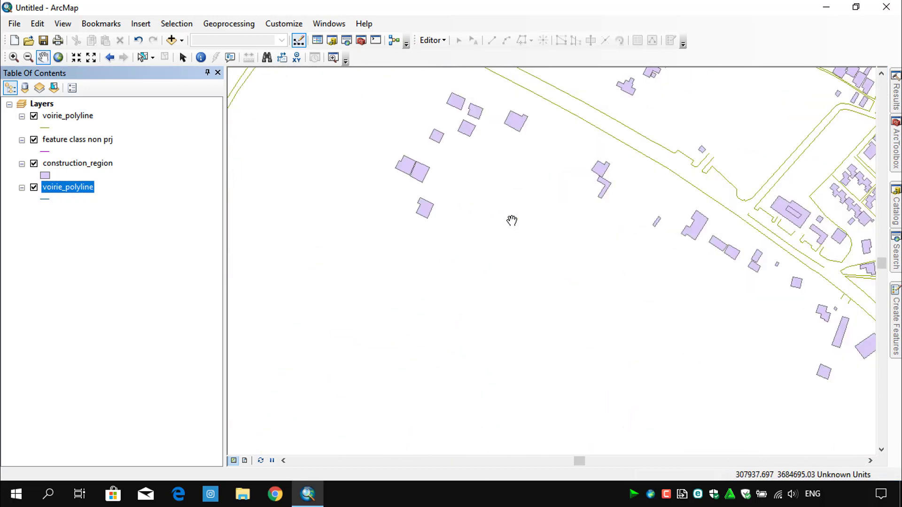